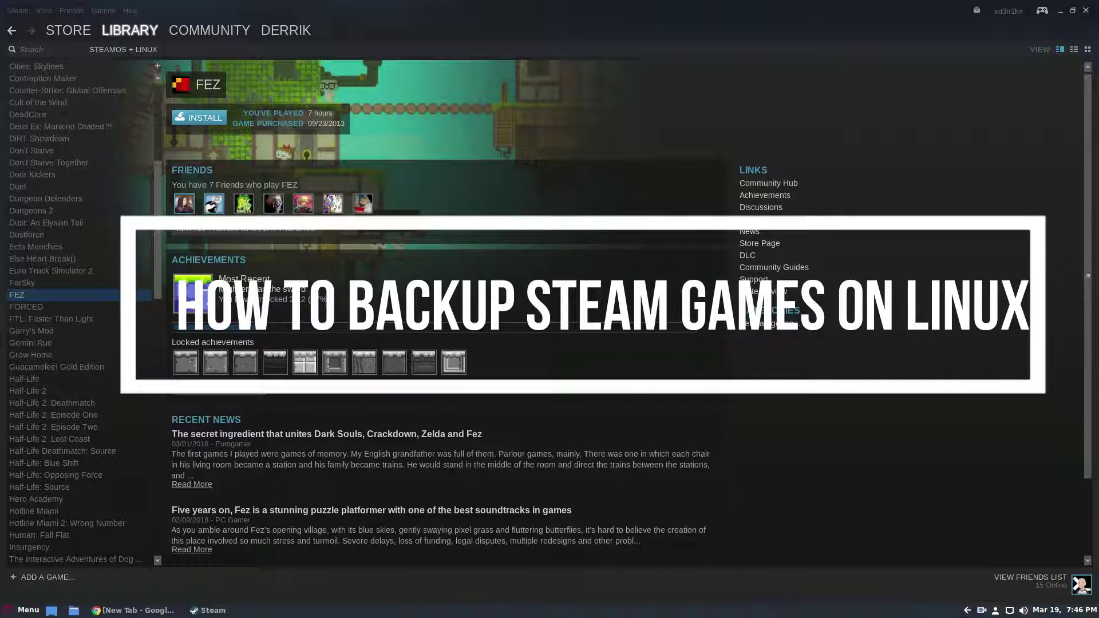
Look through the library's SteamOS + Linux game list for a game to install.
scroll(78, 288, "down", 10)
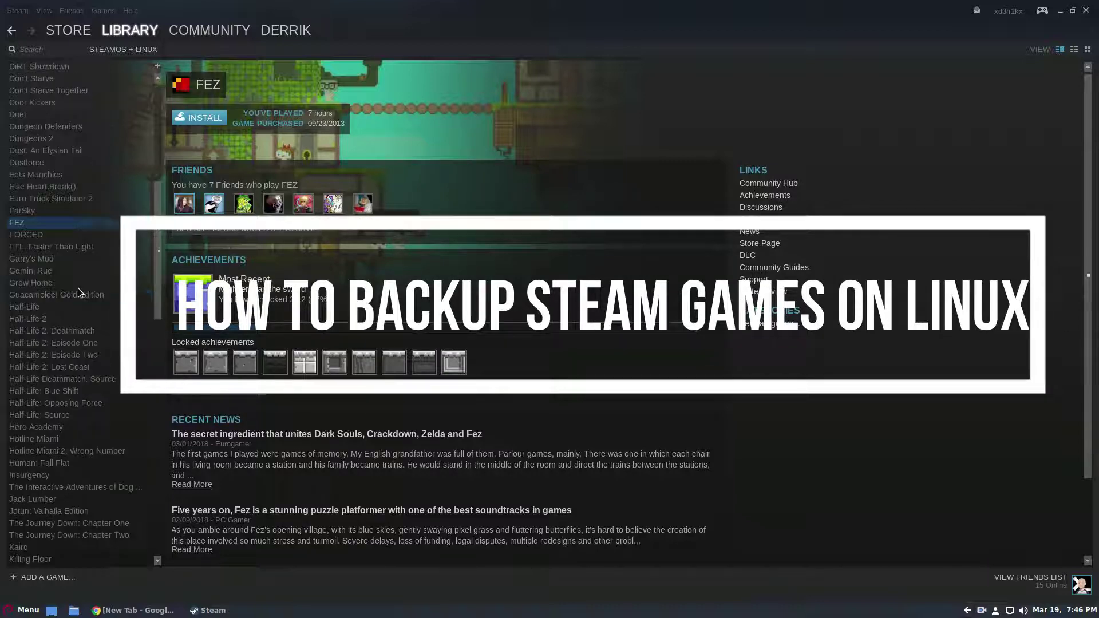
left_click(117, 50)
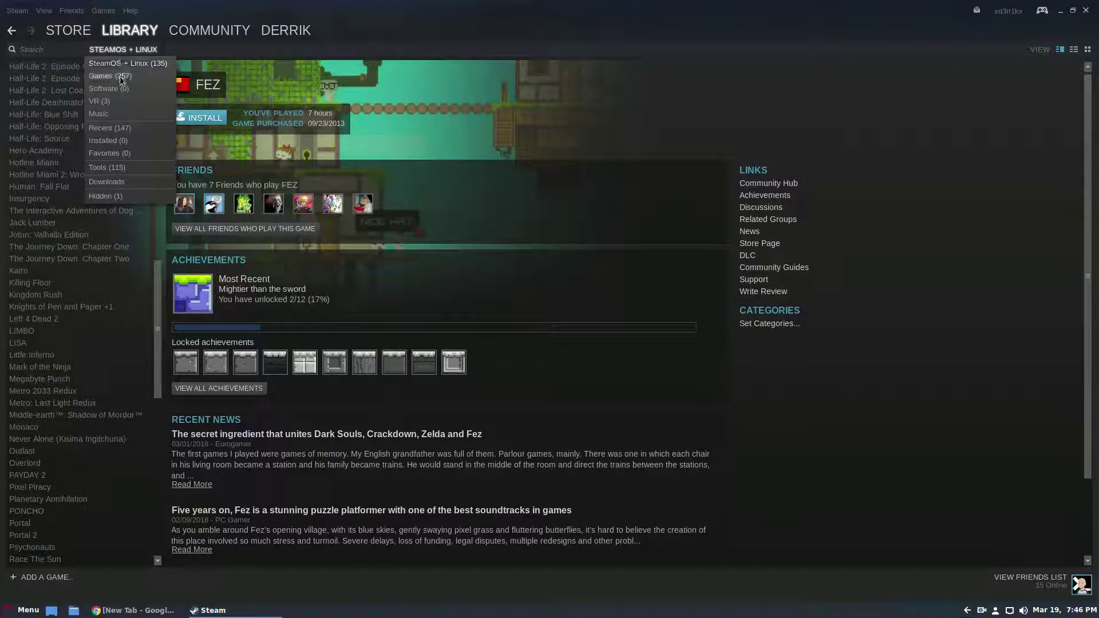
left_click(118, 76)
left_click(135, 50)
left_click(140, 63)
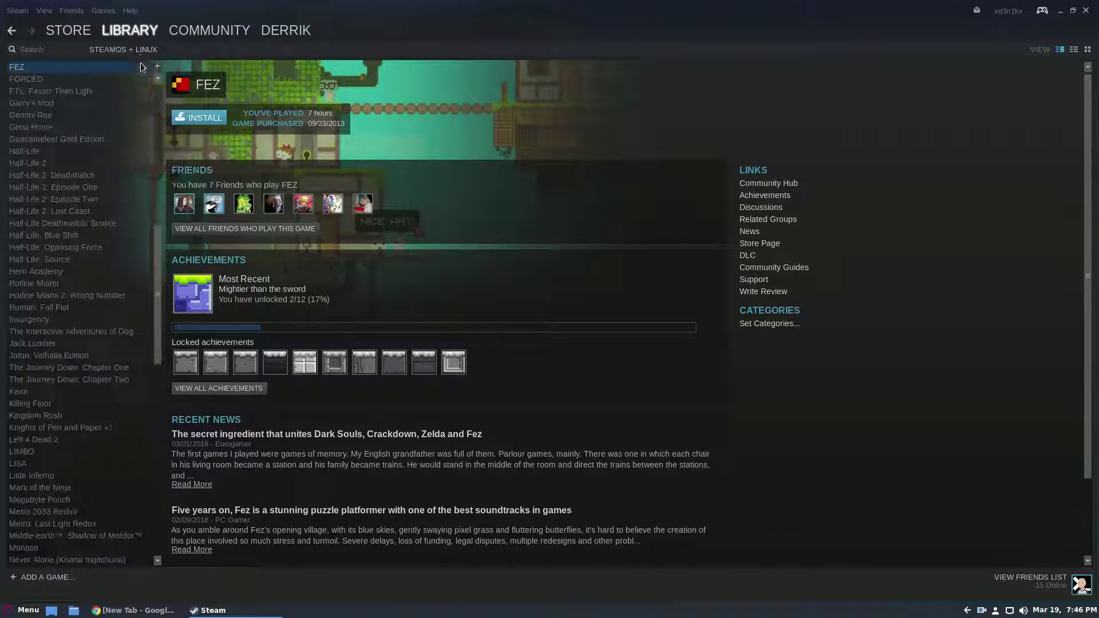
left_click(139, 53)
left_click(120, 48)
scroll(52, 274, "down", 7)
scroll(61, 270, "down", 11)
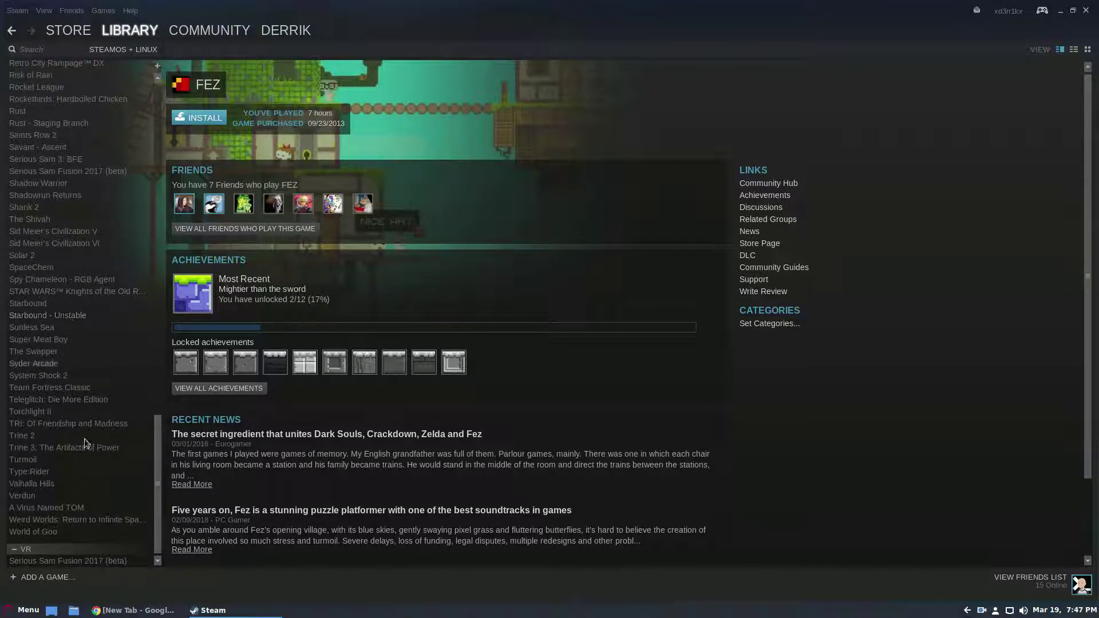
scroll(69, 458, "up", 9)
scroll(72, 401, "up", 8)
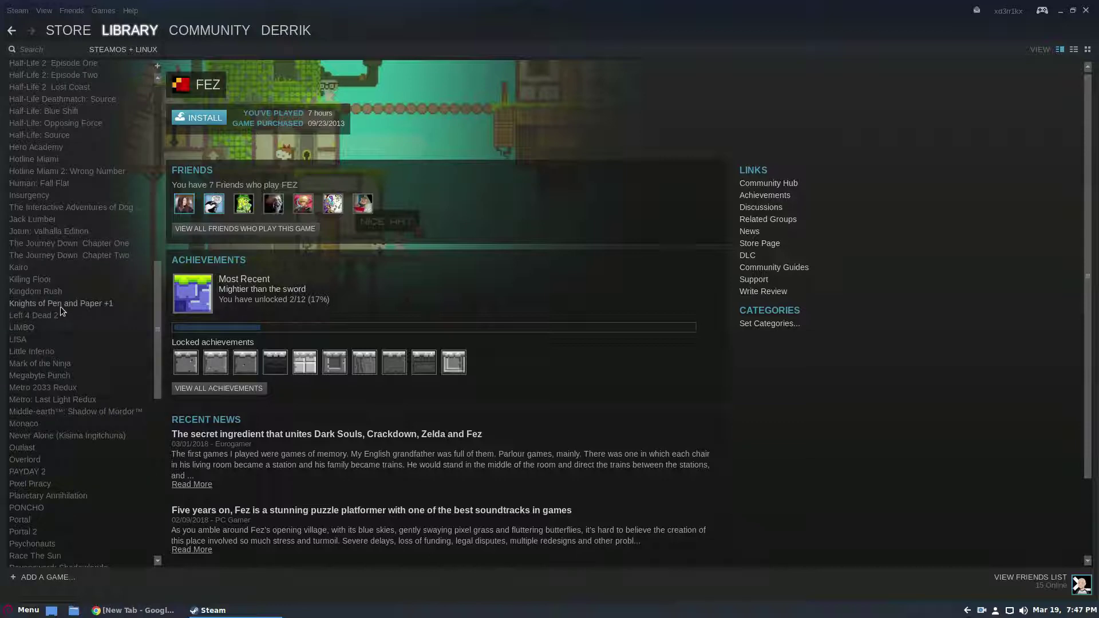
scroll(63, 309, "up", 4)
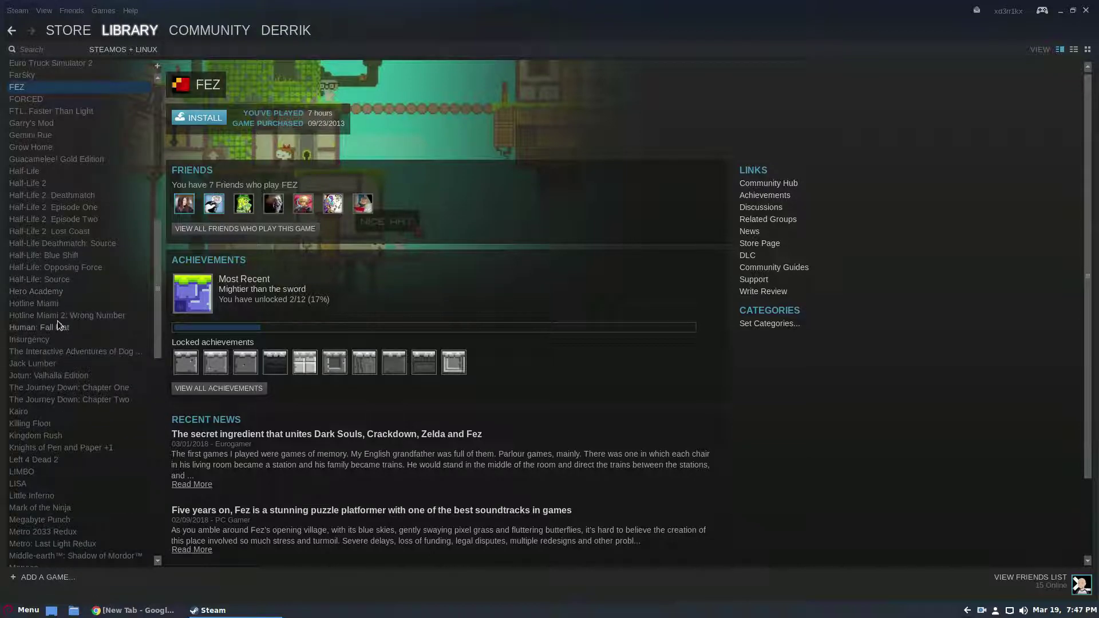
left_click(57, 315)
scroll(57, 314, "up", 7)
scroll(58, 314, "up", 4)
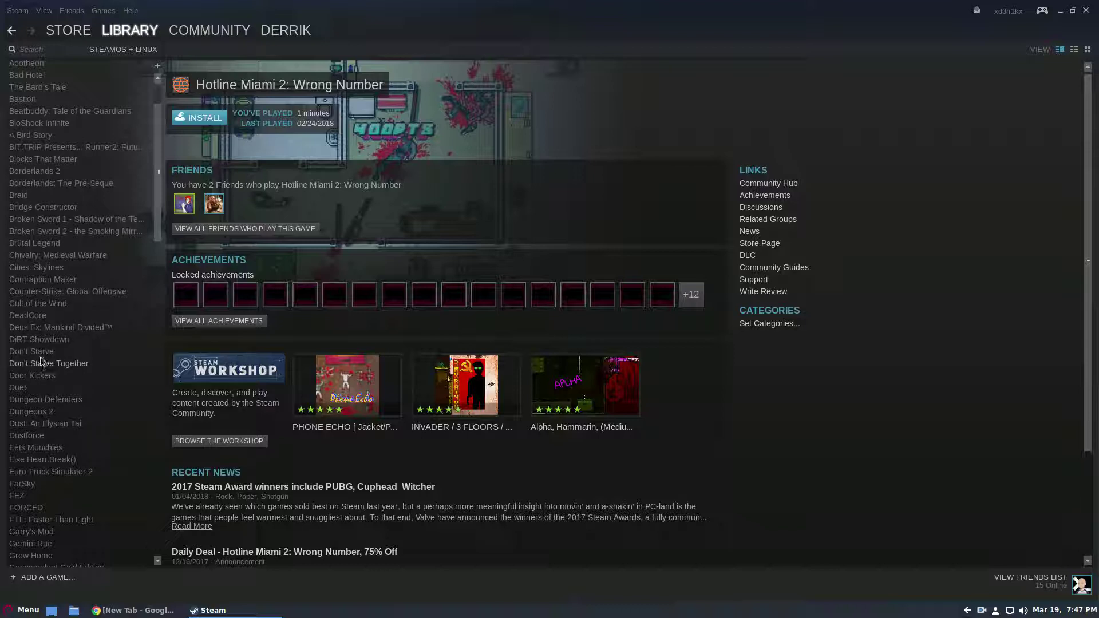
Install Door Kickers from the library and open the downloads view to follow its progress.
left_click(40, 375)
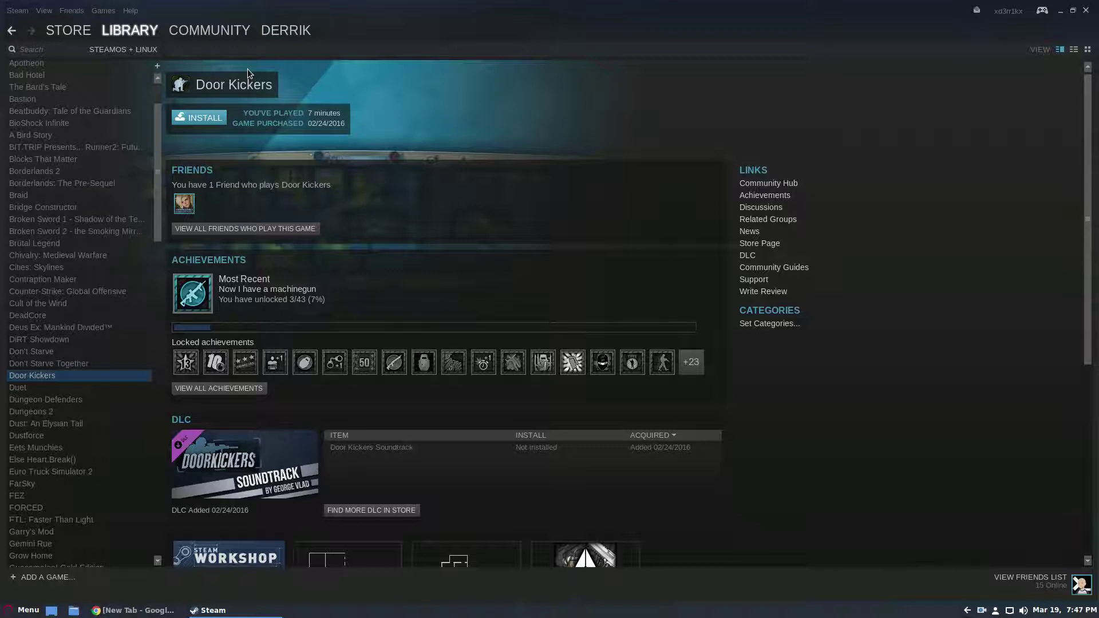
left_click(200, 115)
left_click(609, 405)
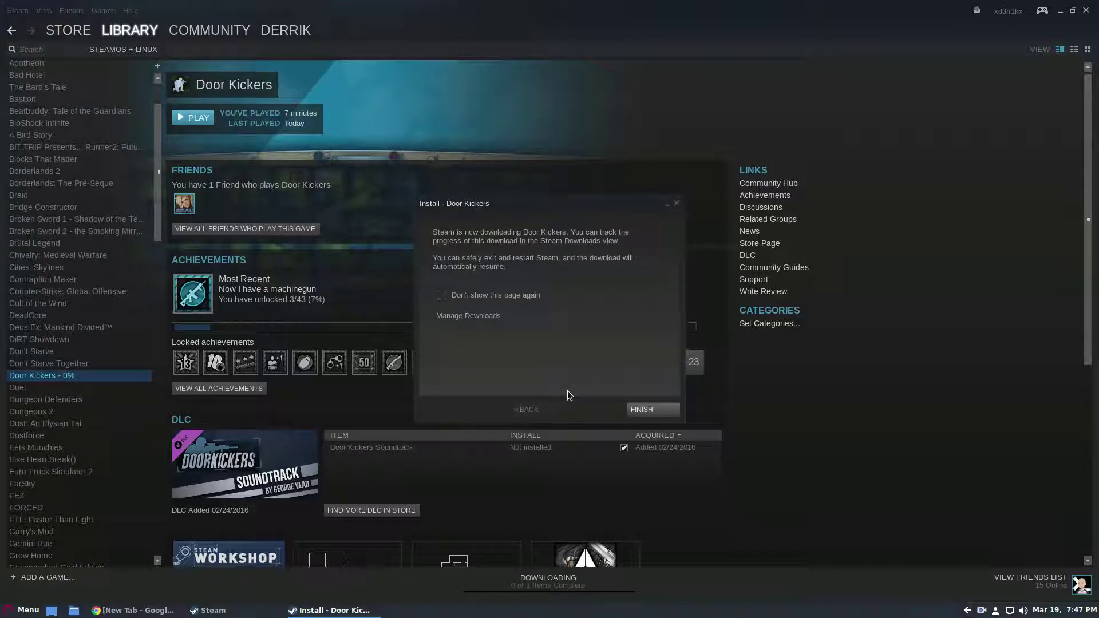
left_click(644, 409)
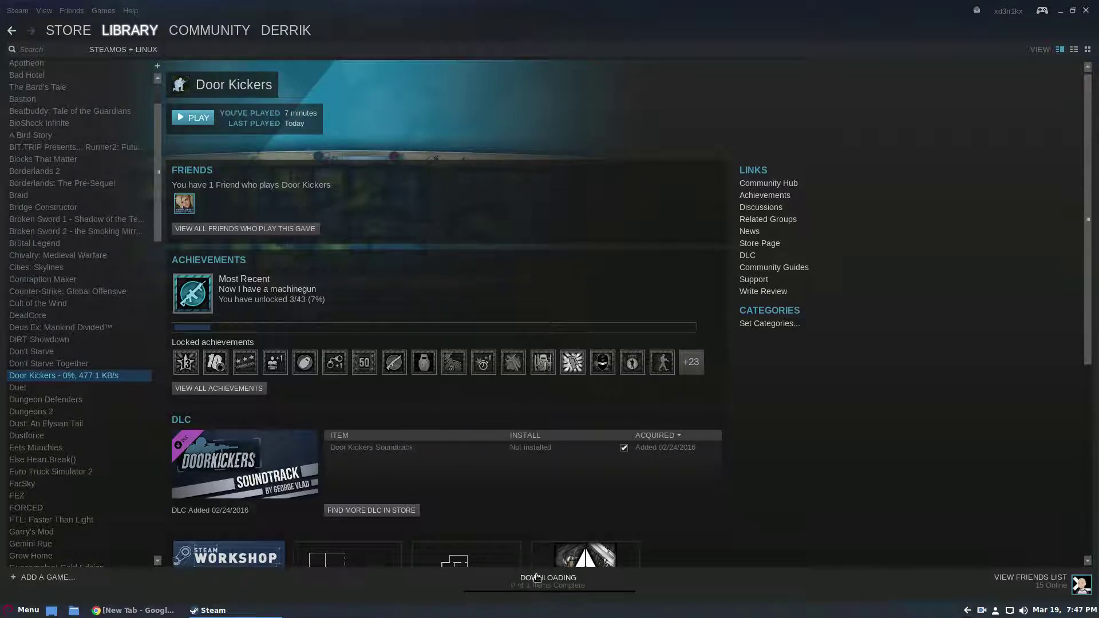
left_click(518, 597)
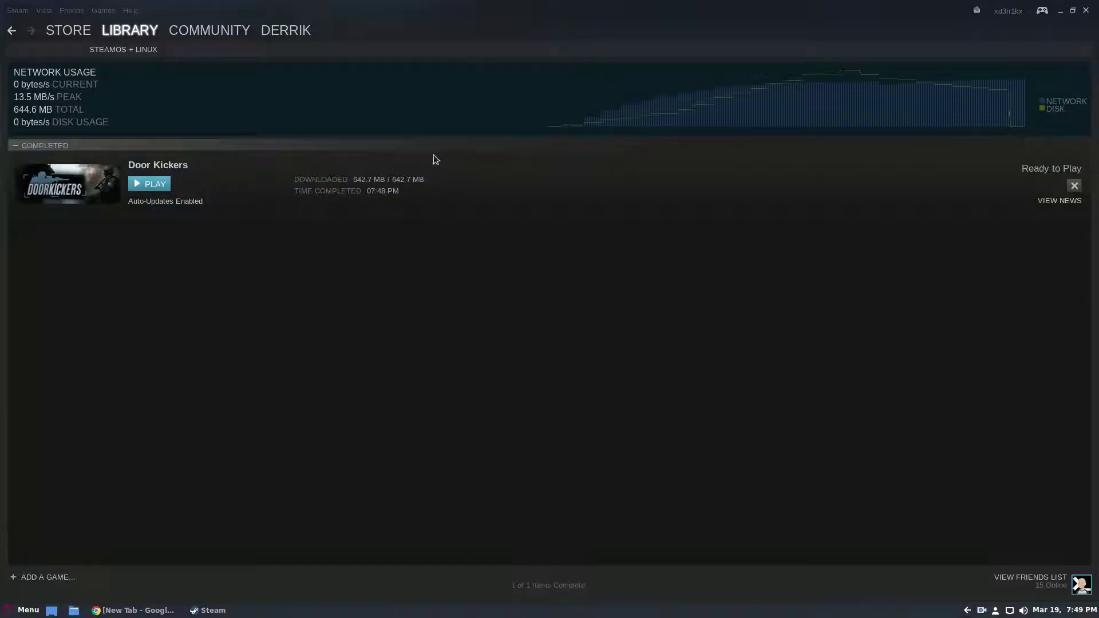
Return to the library and filter the game list to installed games.
left_click(119, 29)
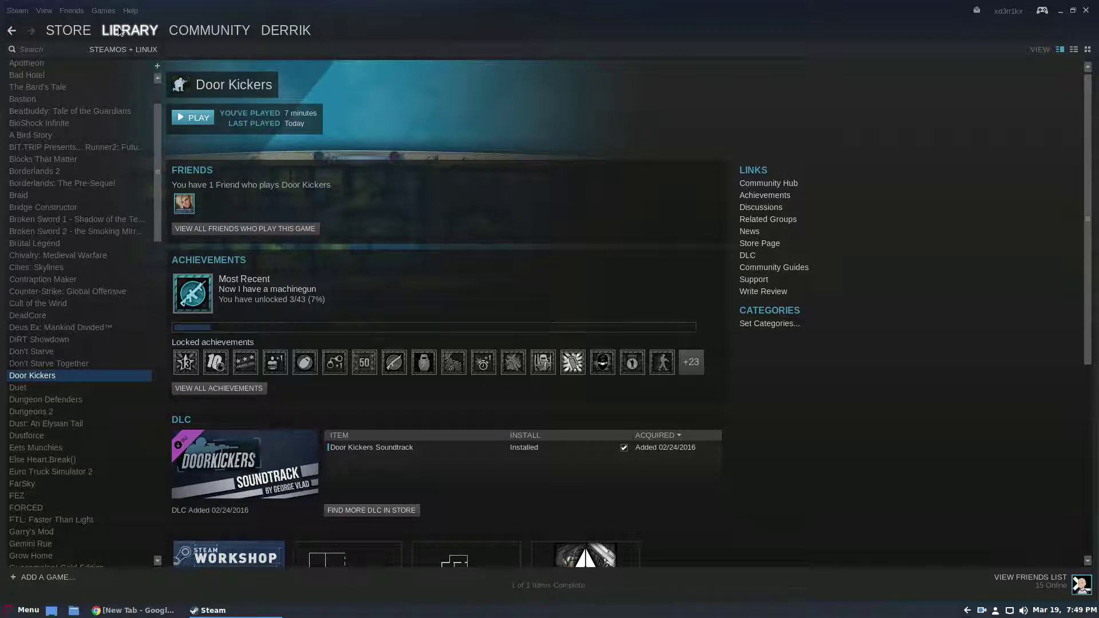
left_click(152, 51)
left_click(111, 139)
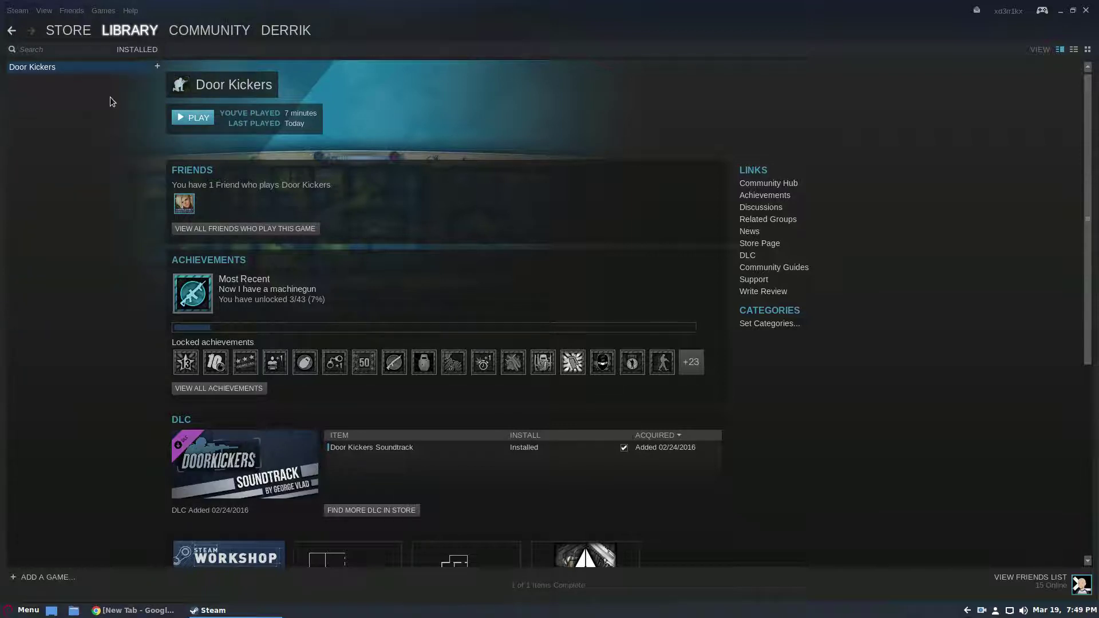
right_click(65, 67)
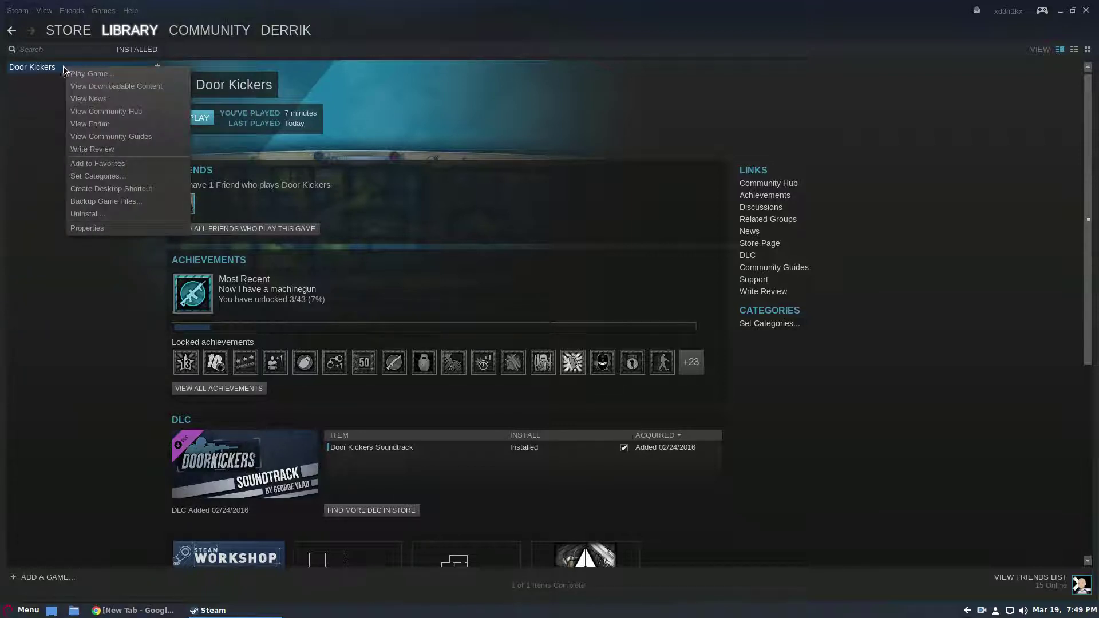
left_click(87, 202)
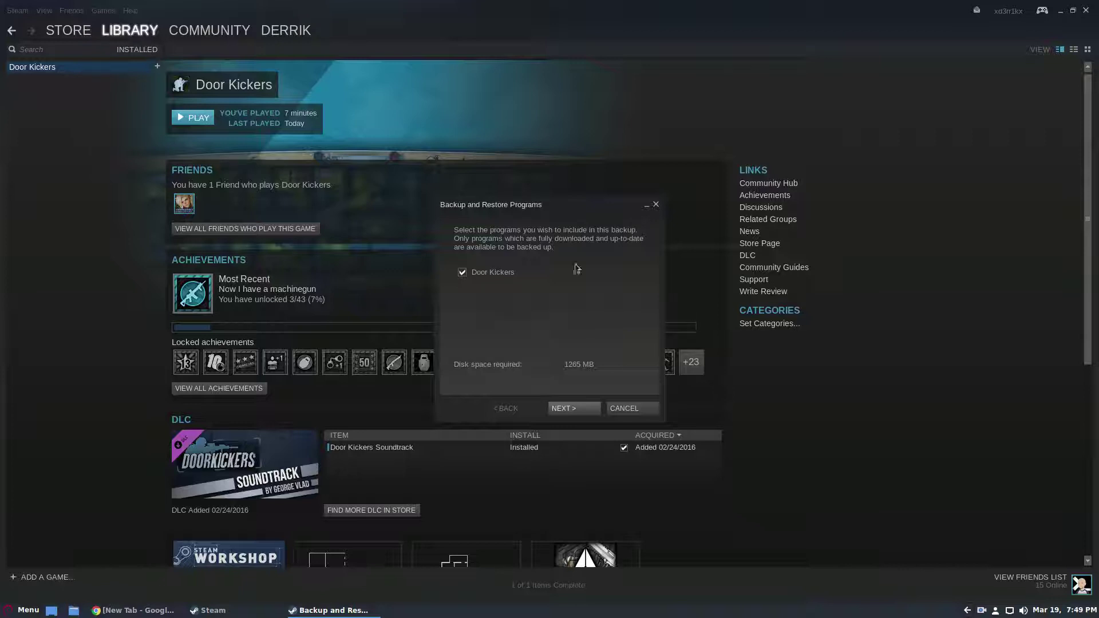
left_click(640, 406)
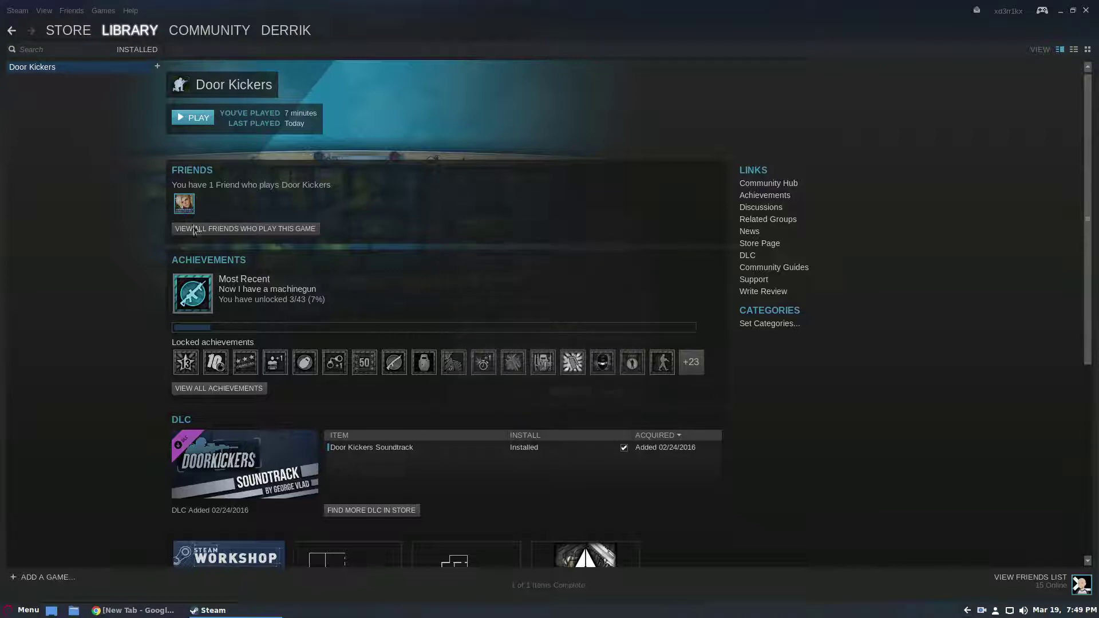
Switch the library filter back to SteamOS + Linux and install Bad Hotel.
left_click(130, 50)
left_click(126, 59)
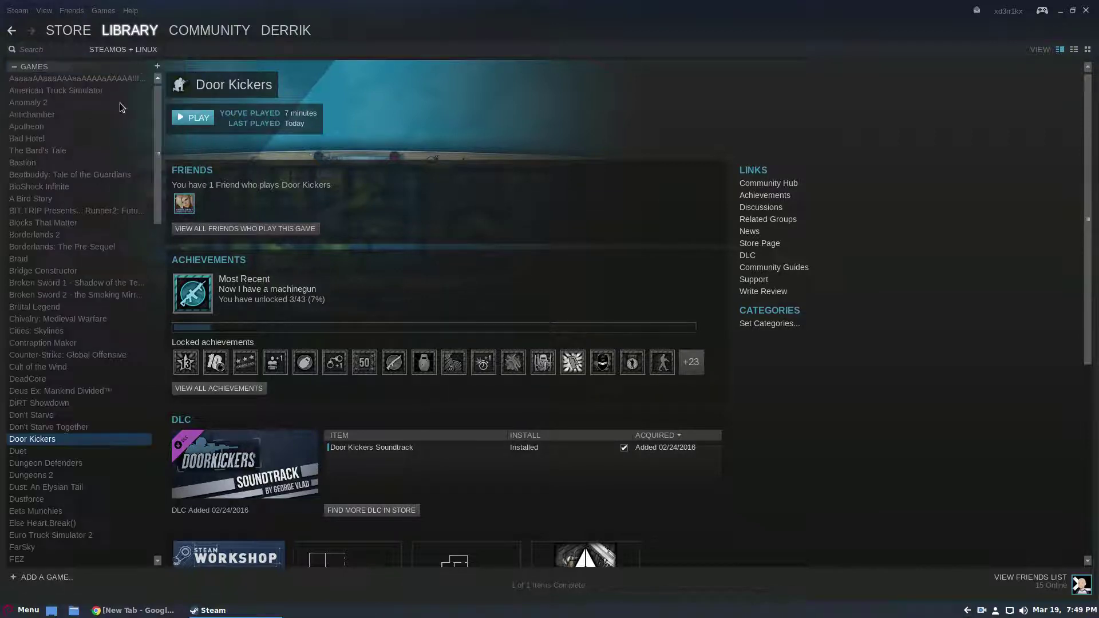
double_click(26, 138)
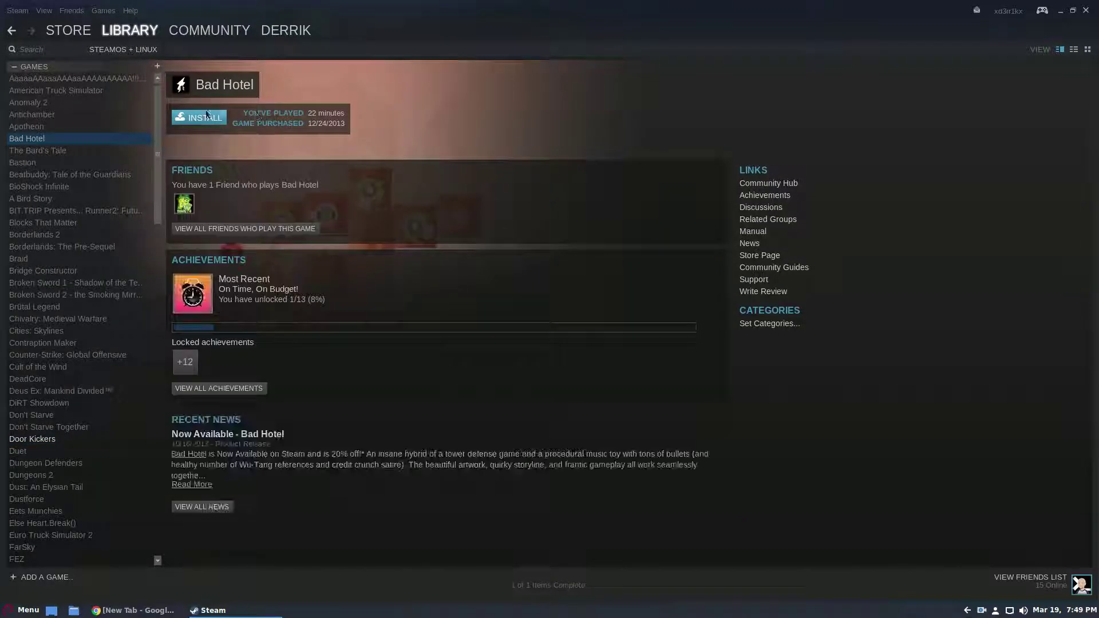
left_click(594, 409)
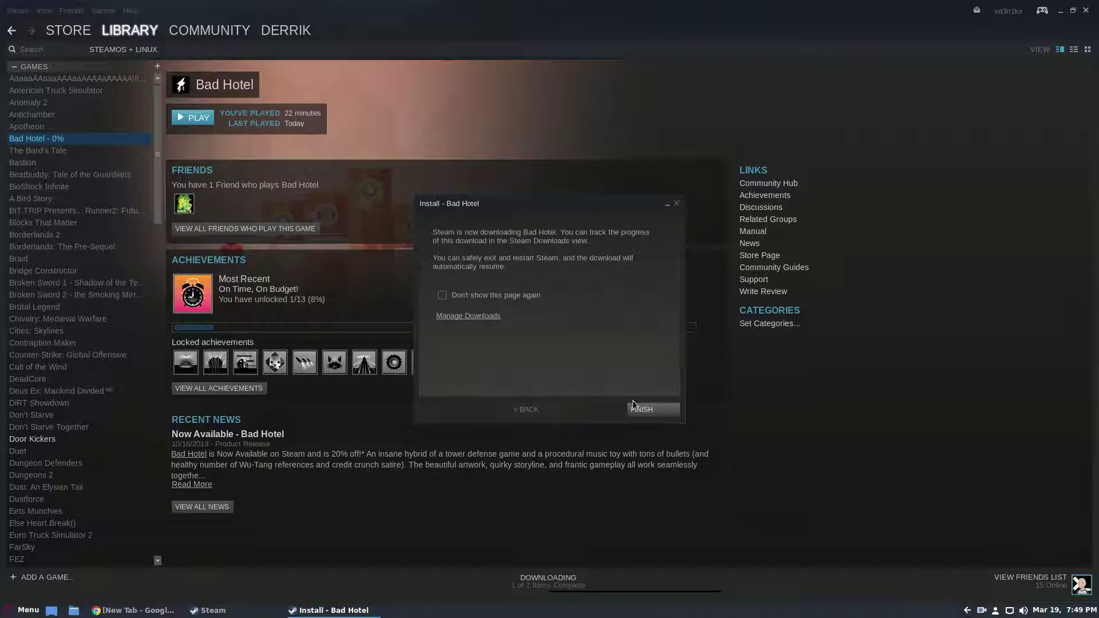
left_click(640, 409)
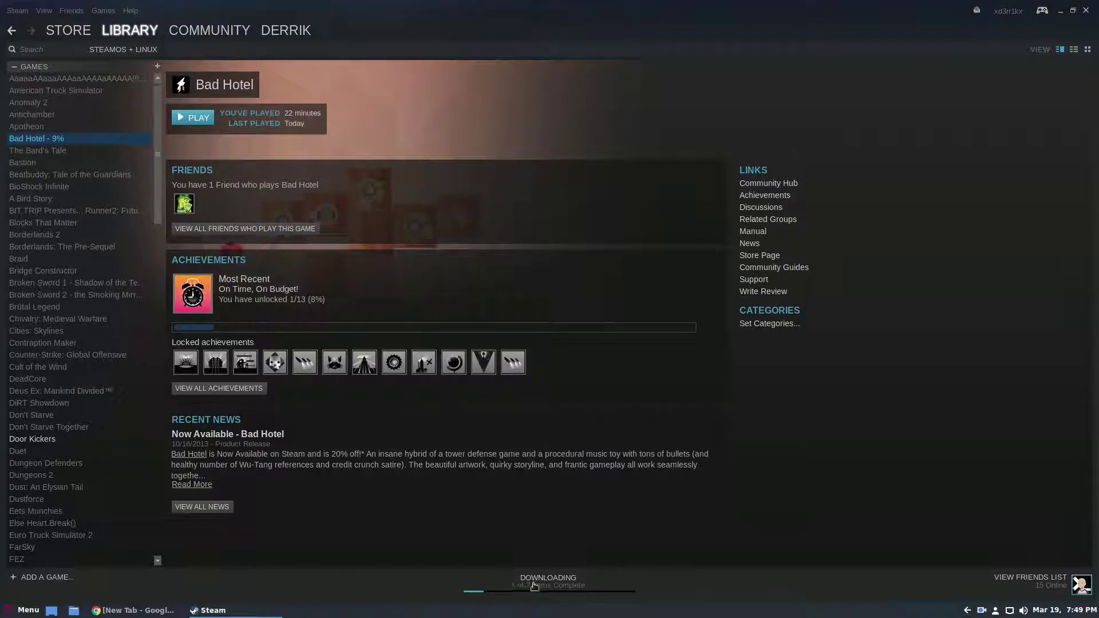
Filter the library to installed games and start a game file backup for Bad Hotel and Door Kickers together.
left_click(101, 51)
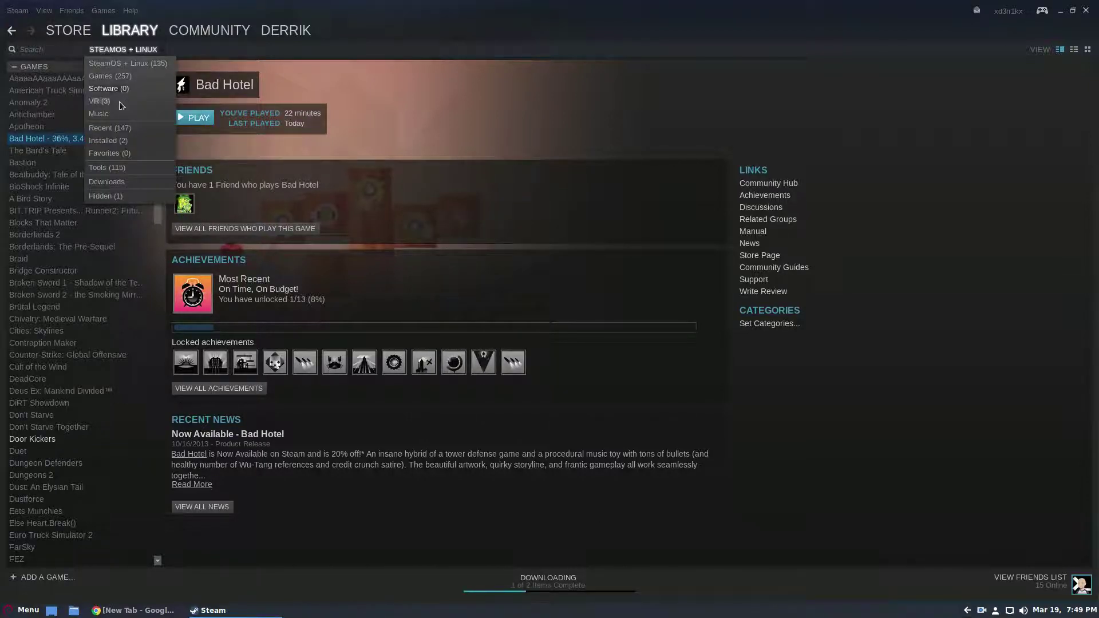
left_click(109, 143)
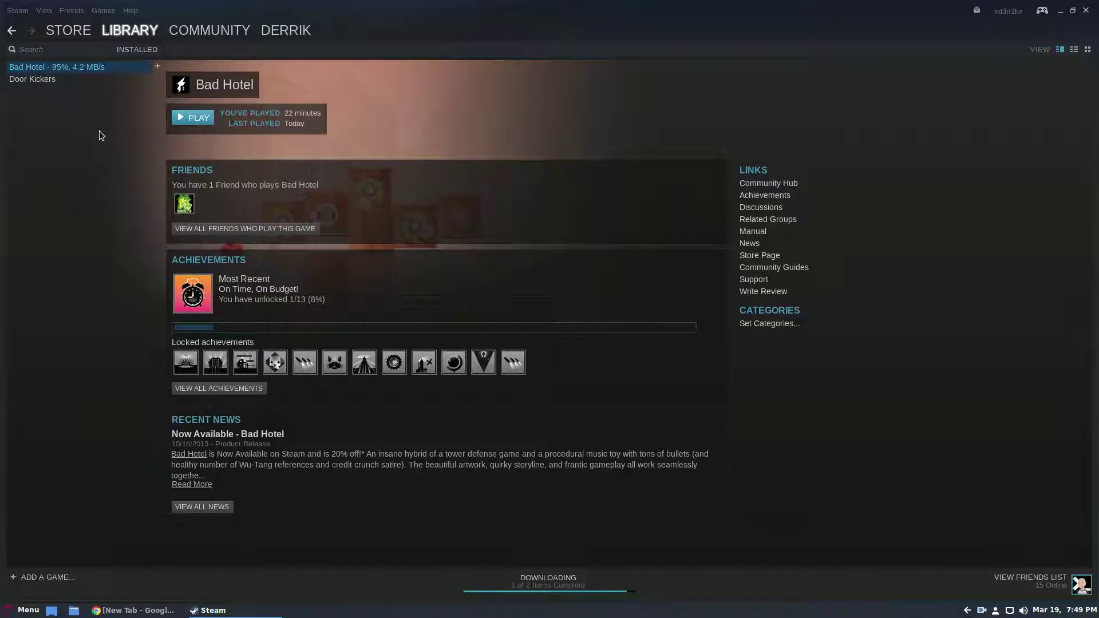
left_click(34, 78)
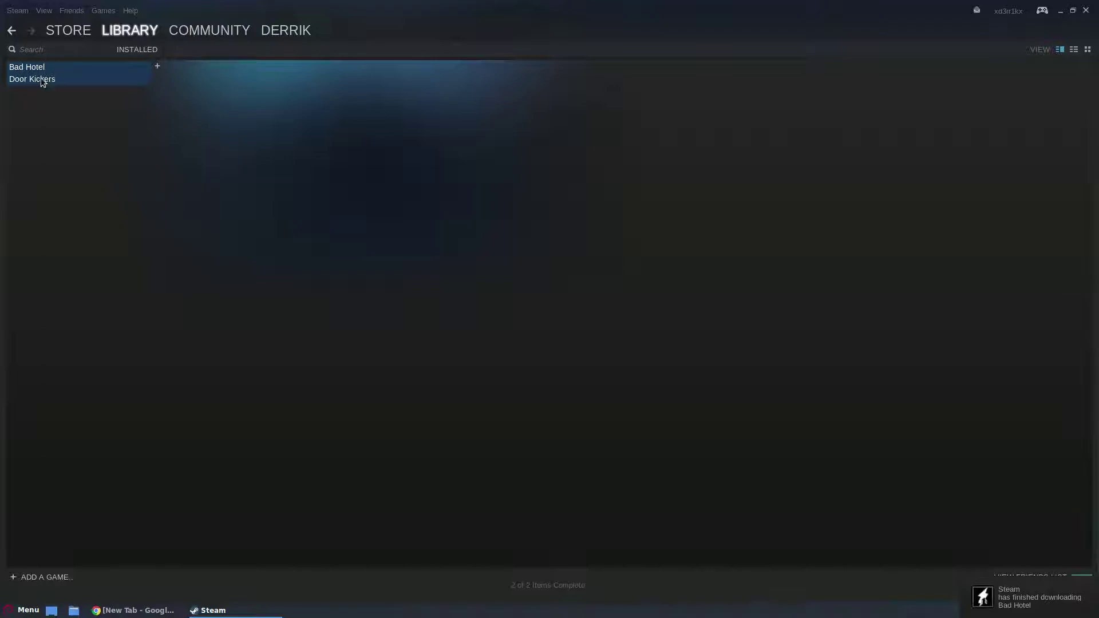
right_click(38, 79)
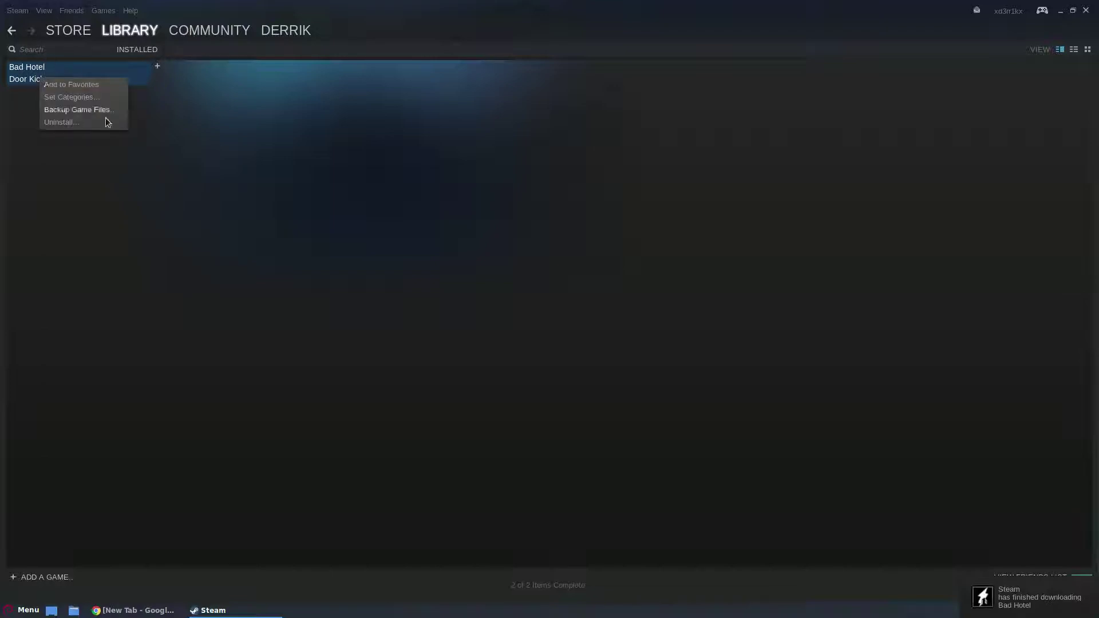
left_click(12, 177)
right_click(39, 84)
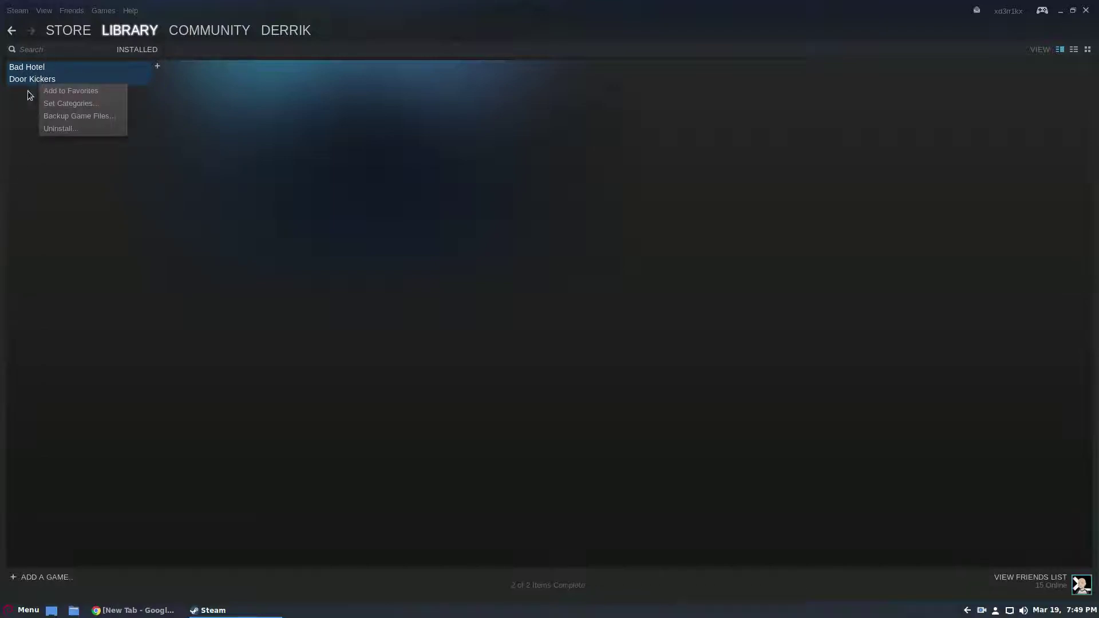
left_click(67, 117)
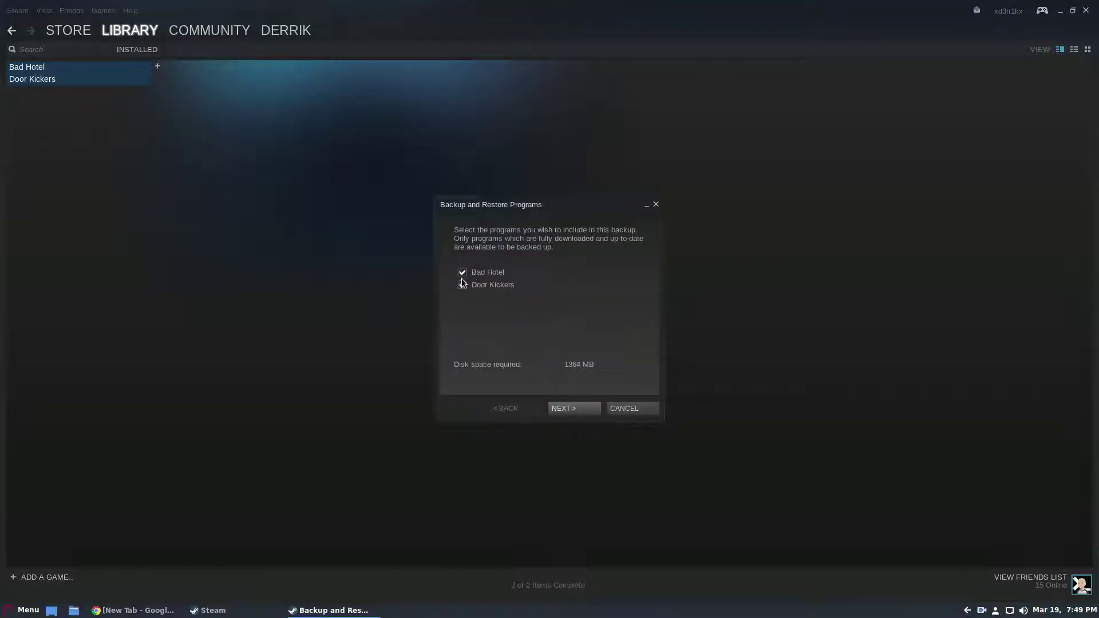
Include both Bad Hotel and Door Kickers in the backup and proceed to the destination choice.
left_click(462, 284)
left_click(463, 285)
left_click(463, 285)
left_click(569, 409)
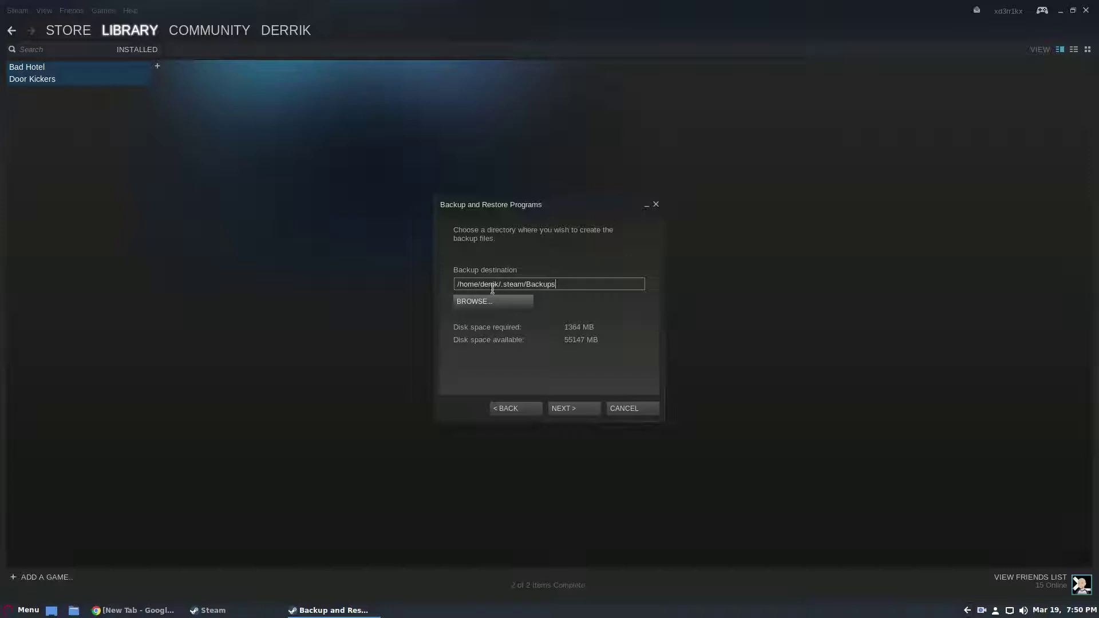
double_click(571, 288)
left_click_drag(574, 285, 461, 282)
left_click(557, 284)
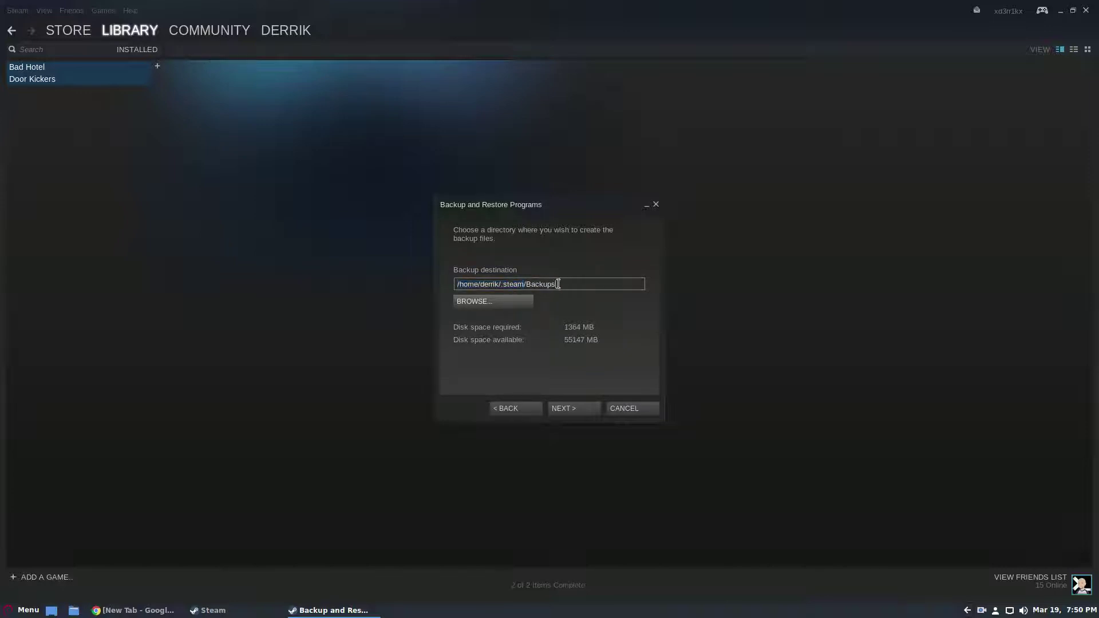
left_click(500, 304)
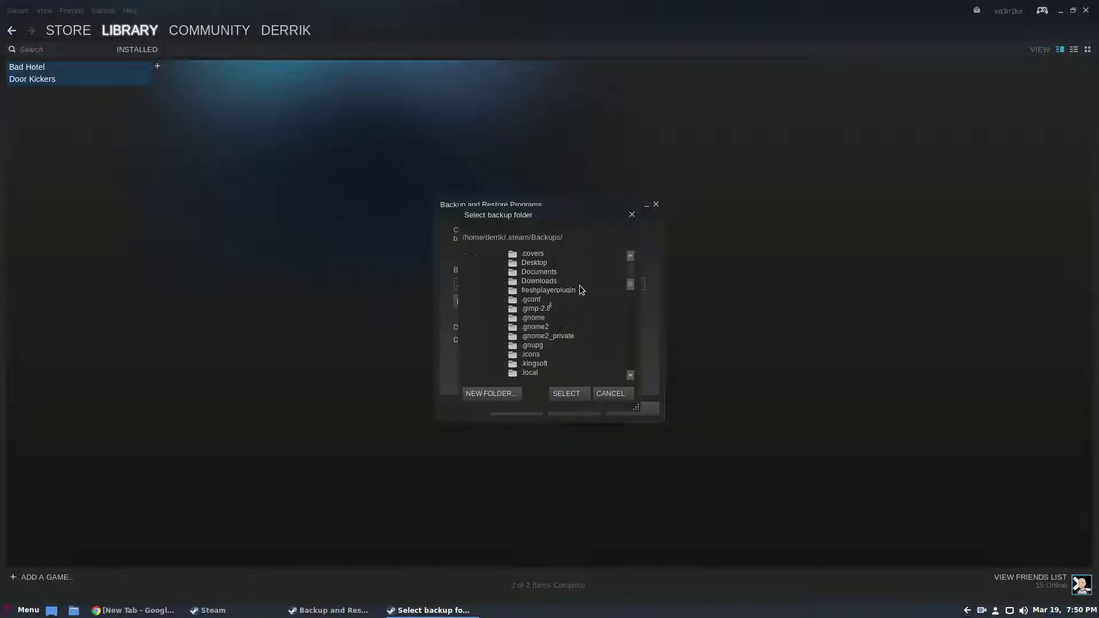
scroll(580, 289, "up", 4)
left_click(517, 309)
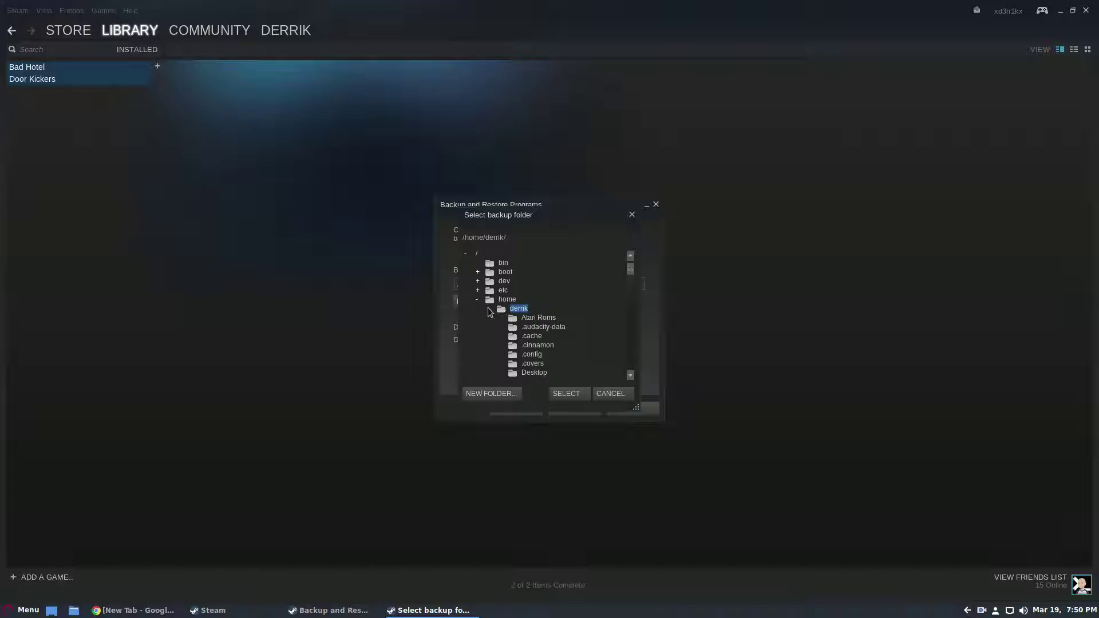
double_click(501, 312)
double_click(501, 312)
scroll(535, 313, "down", 10)
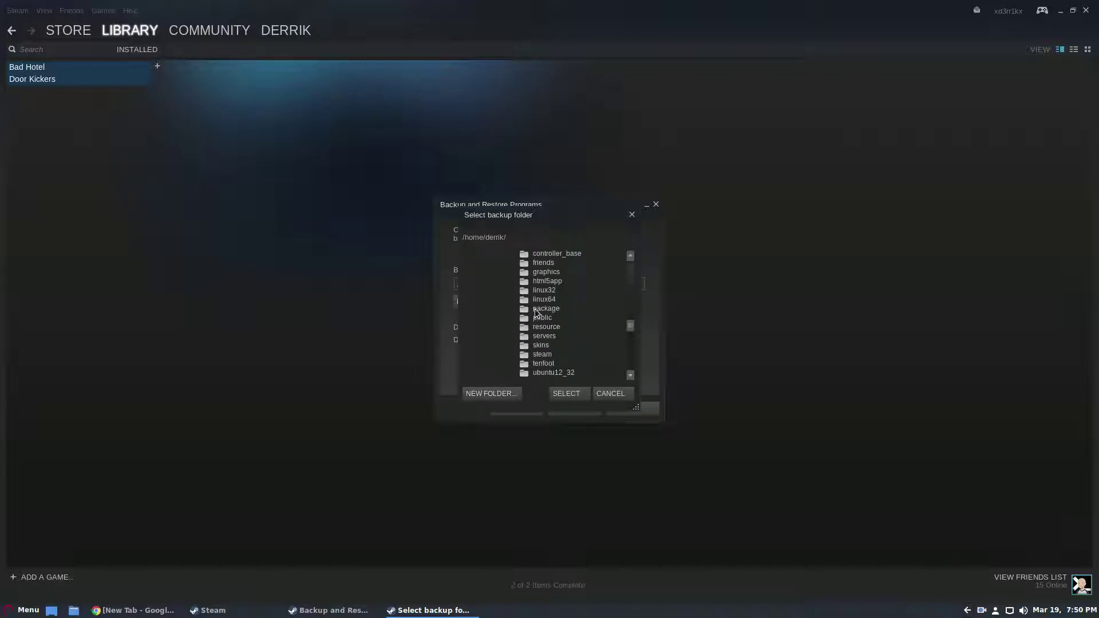
scroll(536, 313, "up", 5)
left_click(609, 393)
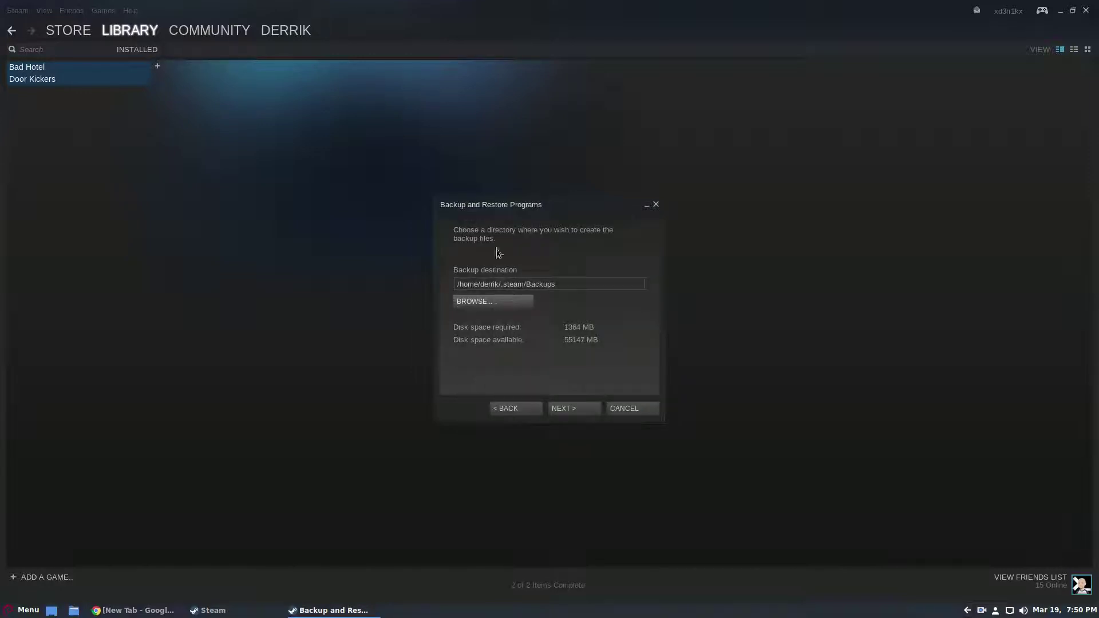
Accept the default backup destination and create the backup with its file size set to CD [640 MB].
left_click(563, 279)
left_click(560, 408)
left_click(528, 323)
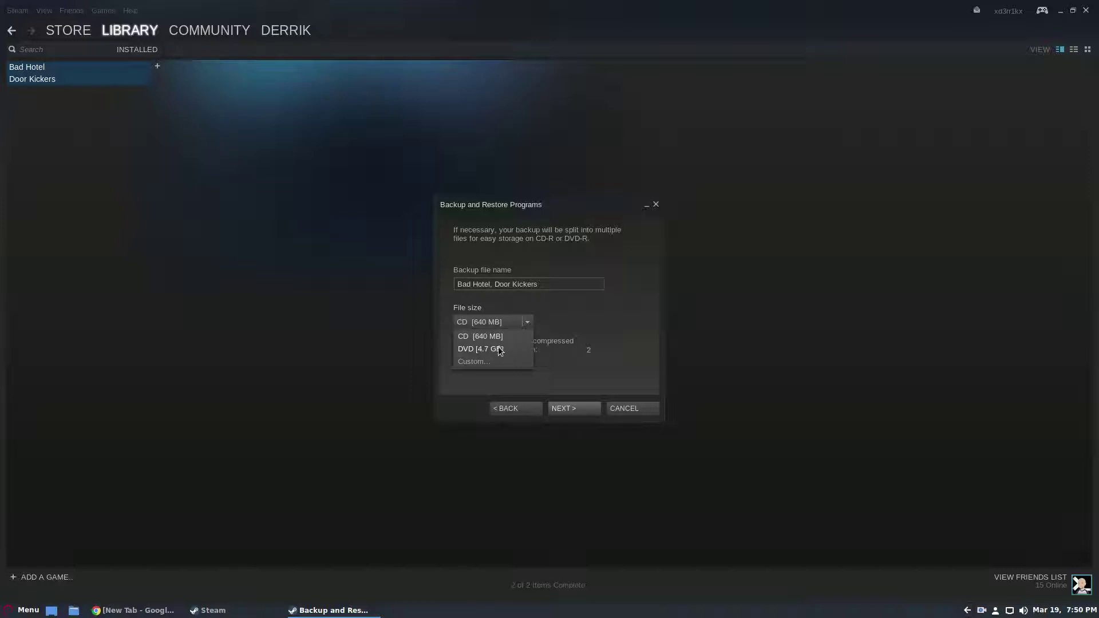
left_click(475, 363)
left_click(567, 321)
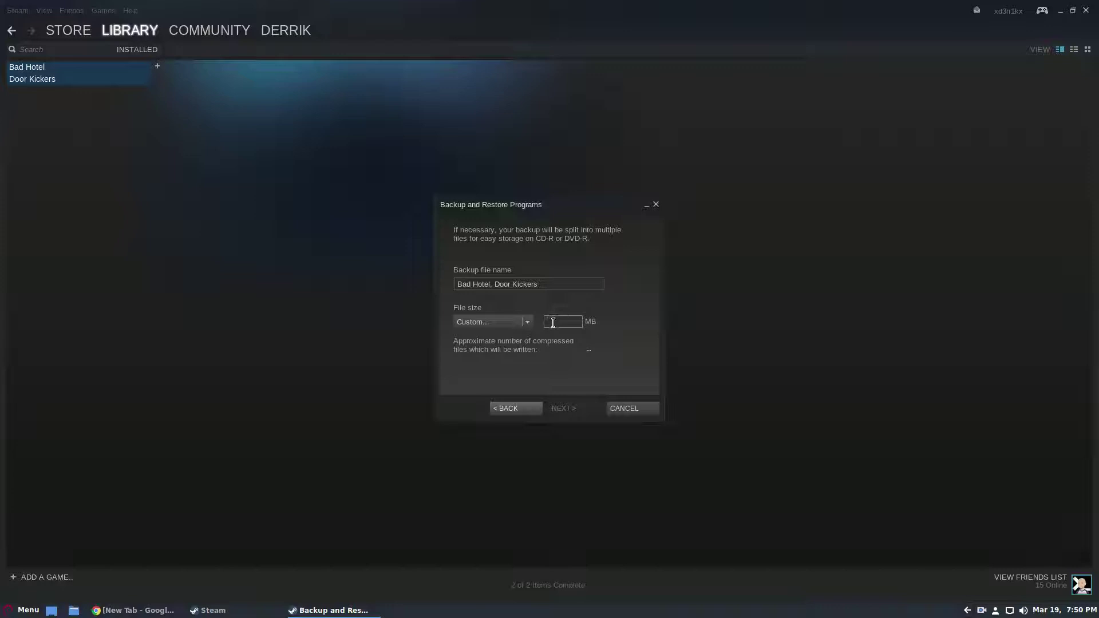
left_click(527, 321)
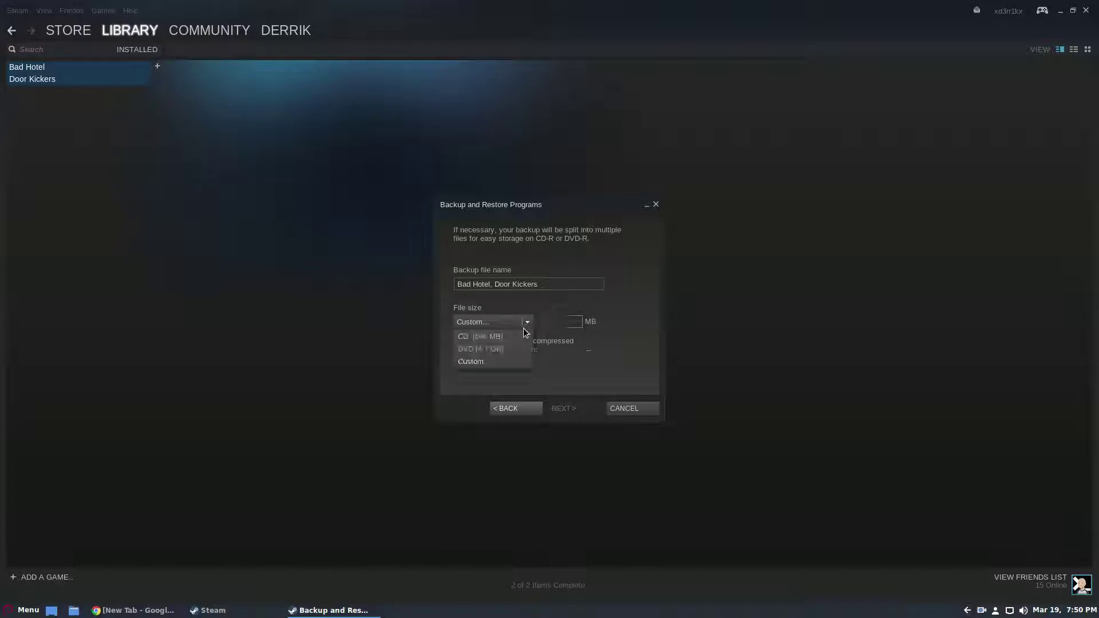
left_click(491, 338)
left_click(578, 410)
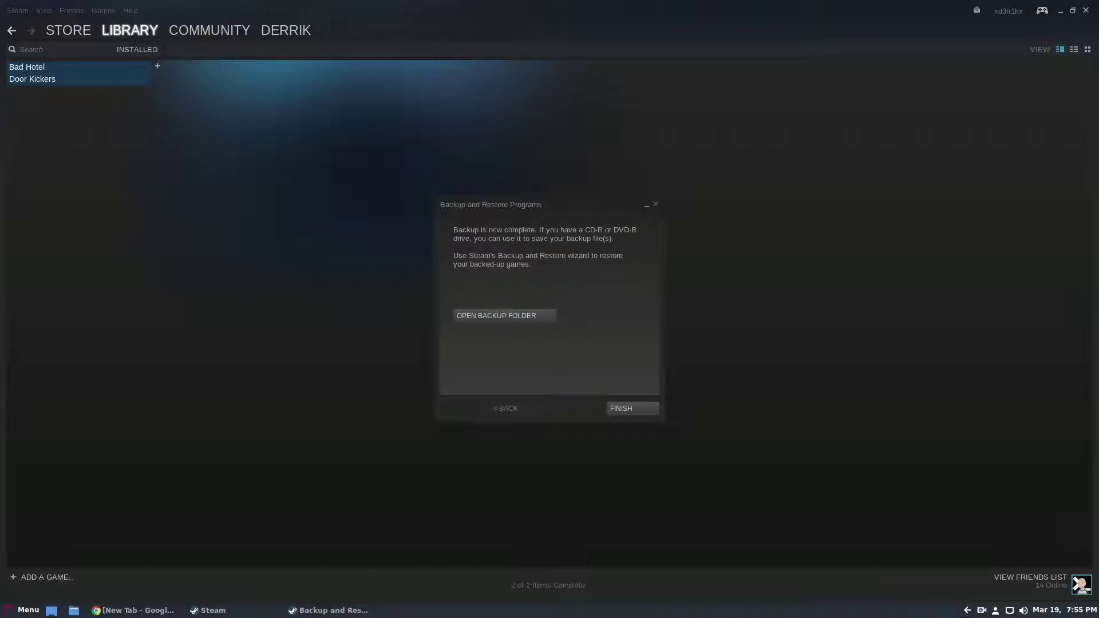
Open the folder holding the finished backup and look through the Door Kickers backup and its Disk_2 subfolder.
left_click(514, 318)
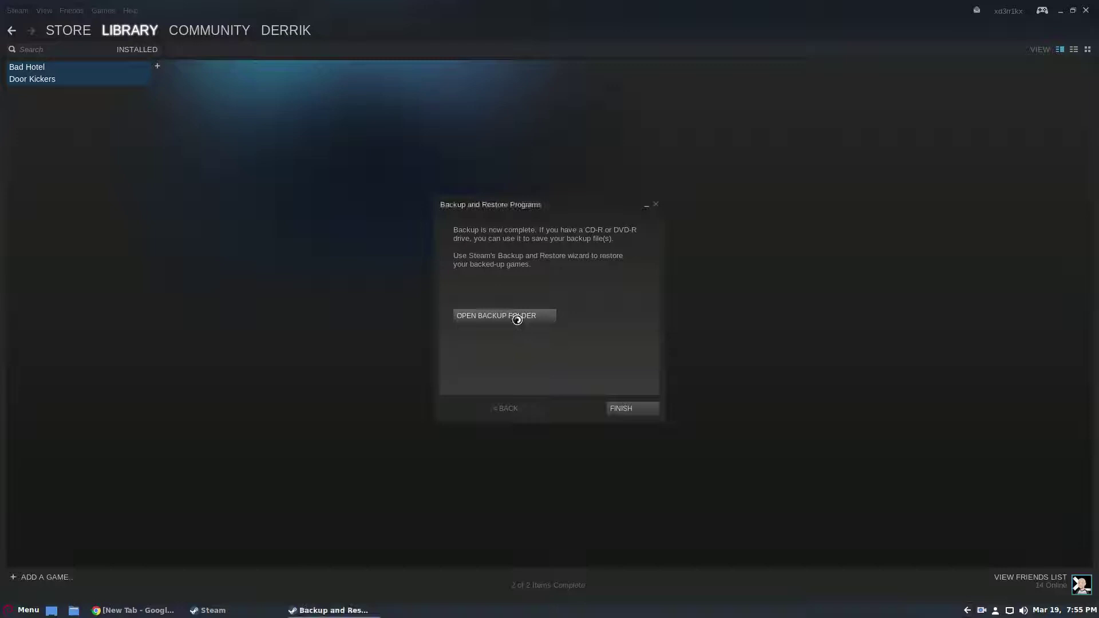
left_click_drag(639, 244, 452, 218)
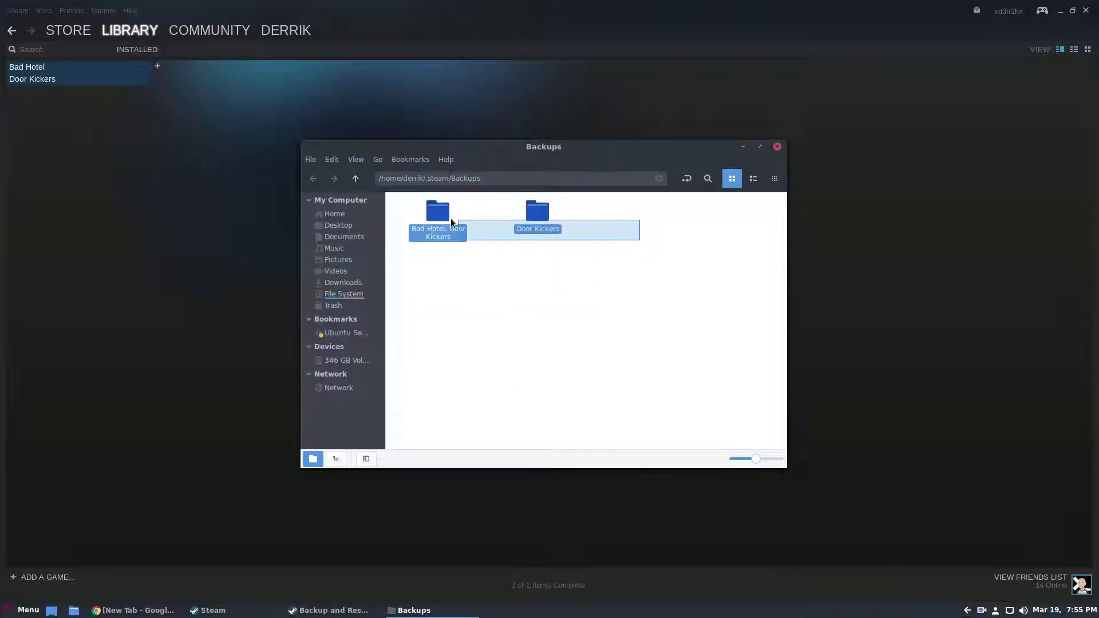
right_click(451, 219)
left_click(671, 254)
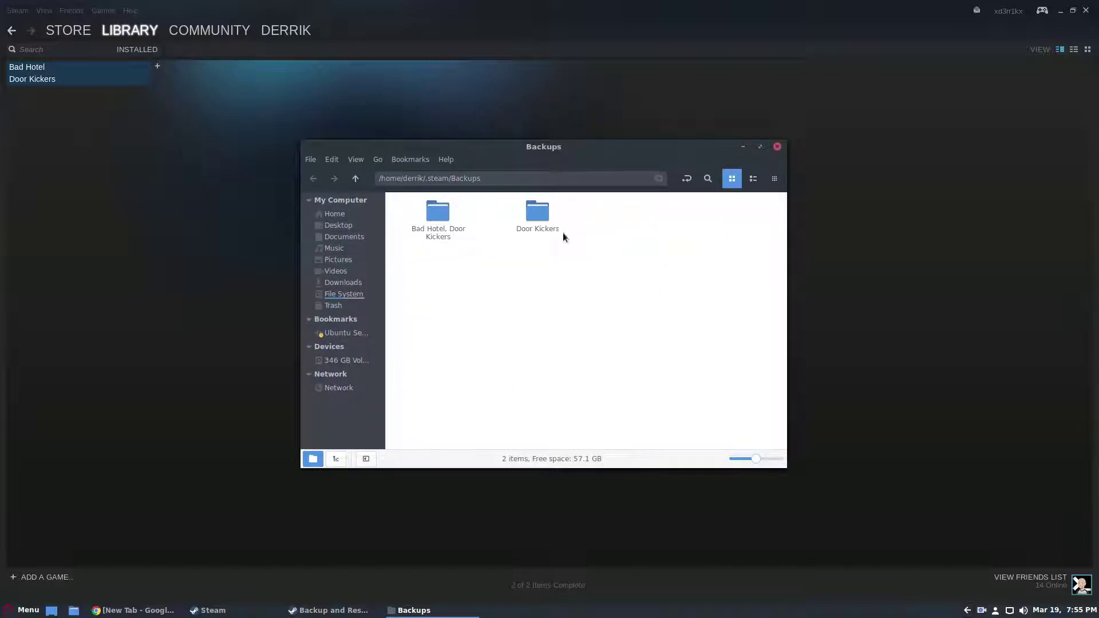
double_click(547, 214)
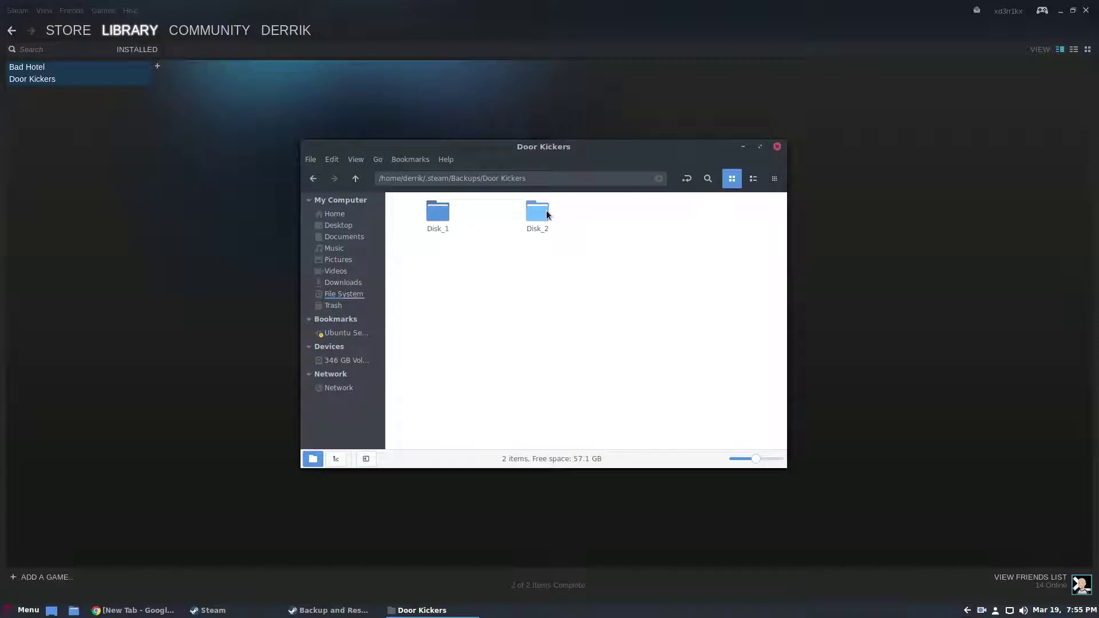
double_click(547, 215)
key("alt+Left")
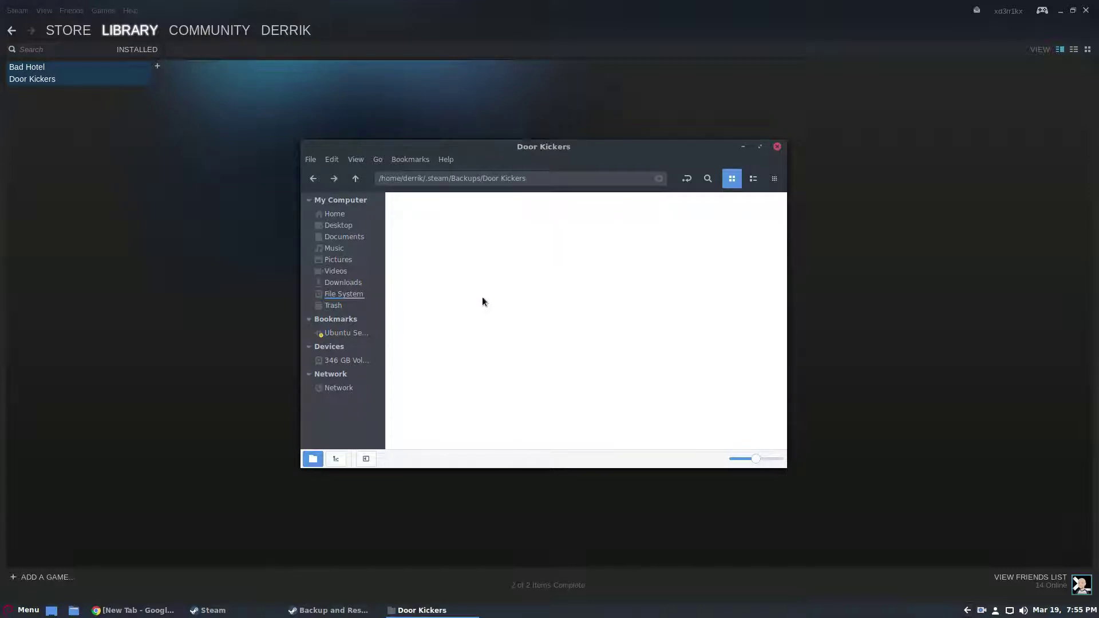
key("alt+Left")
left_click(605, 314)
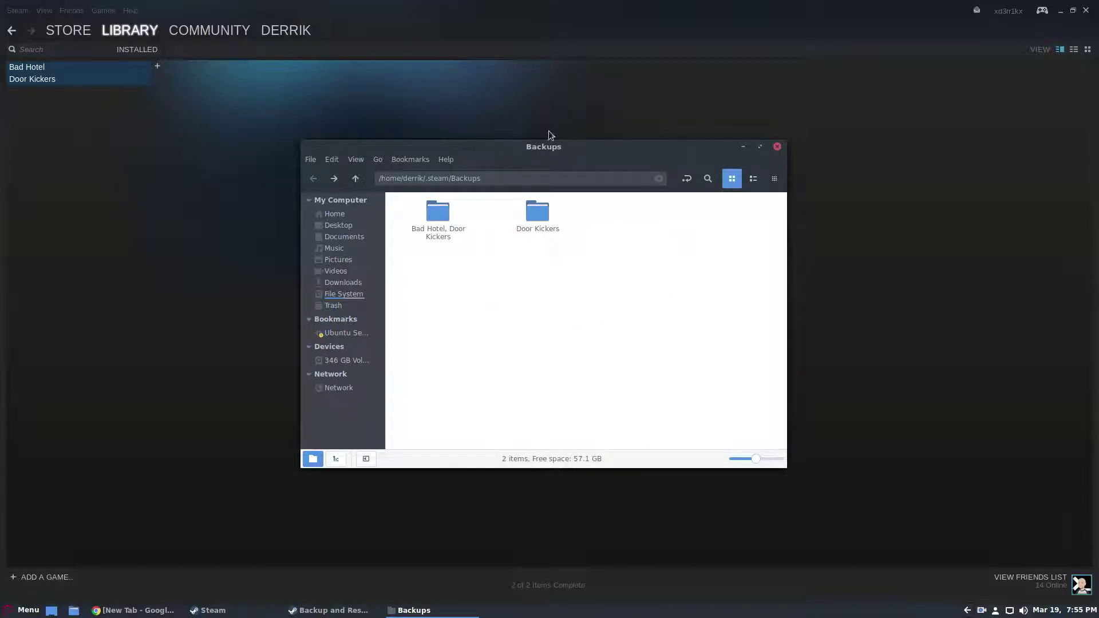
Close the Backups folder window and finish the backup wizard.
left_click_drag(541, 147, 351, 270)
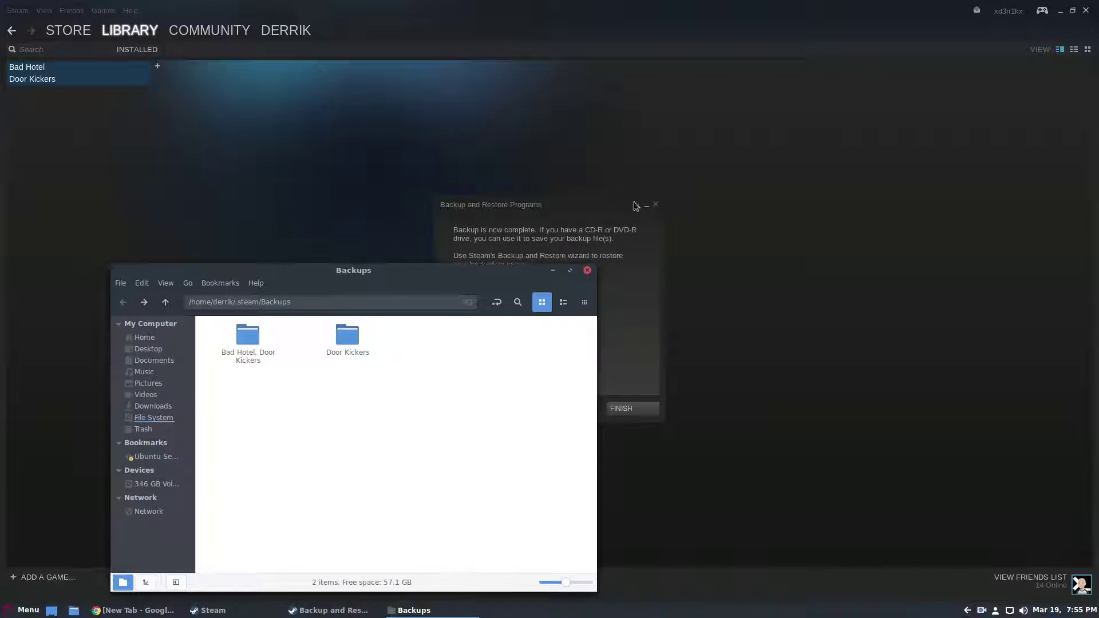
left_click(588, 272)
left_click(626, 409)
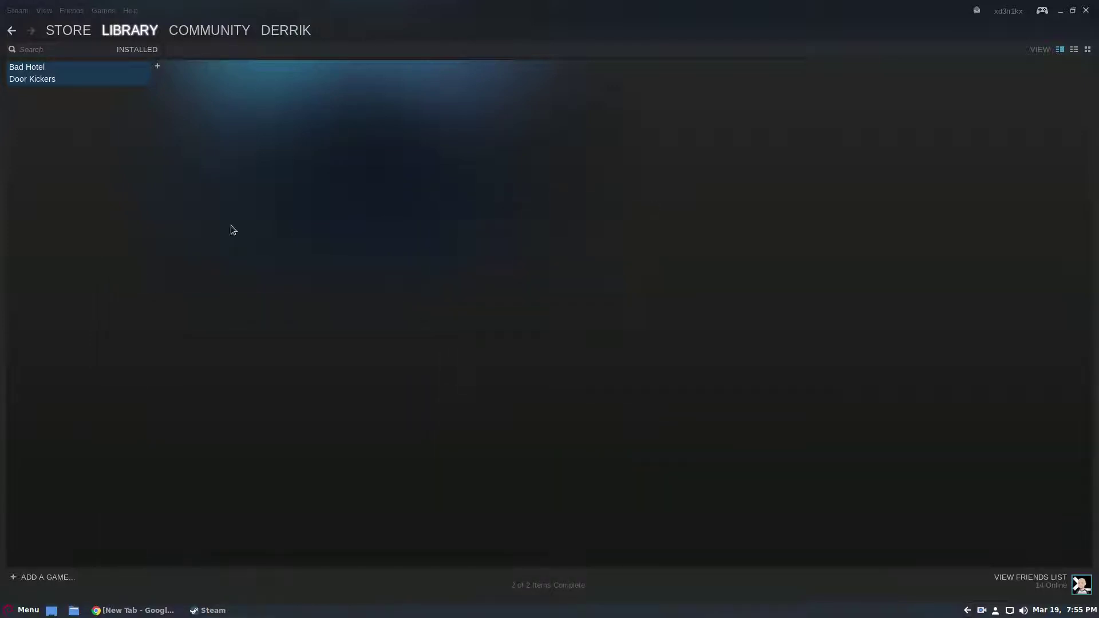
Start the backup and restore wizard again and choose to restore a previous backup.
left_click(18, 11)
left_click(46, 67)
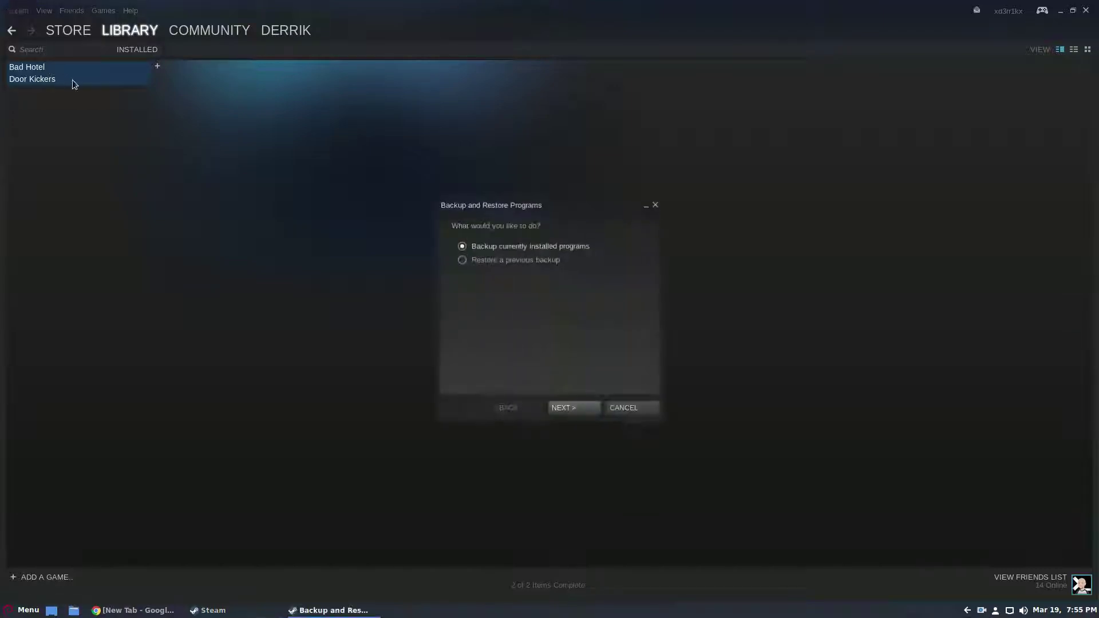
left_click(522, 261)
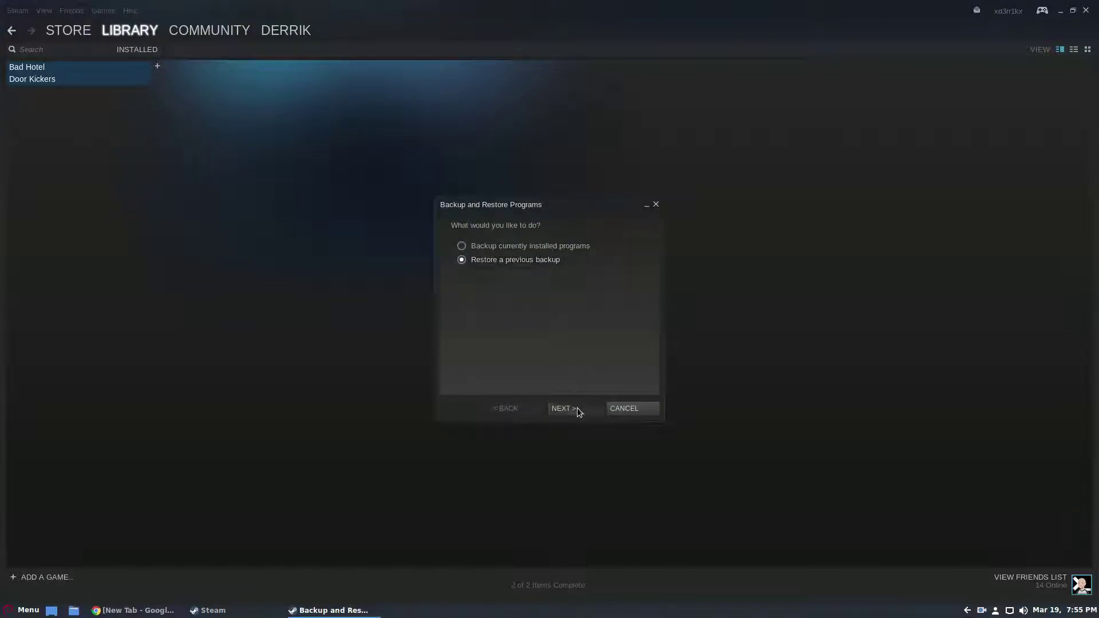
left_click(576, 408)
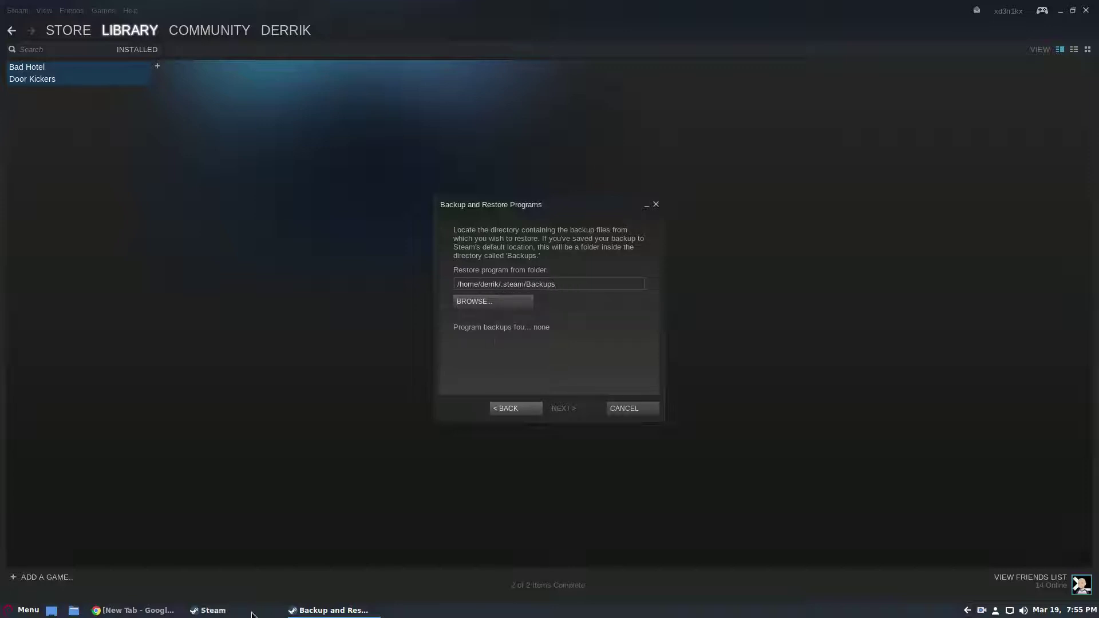
left_click(491, 303)
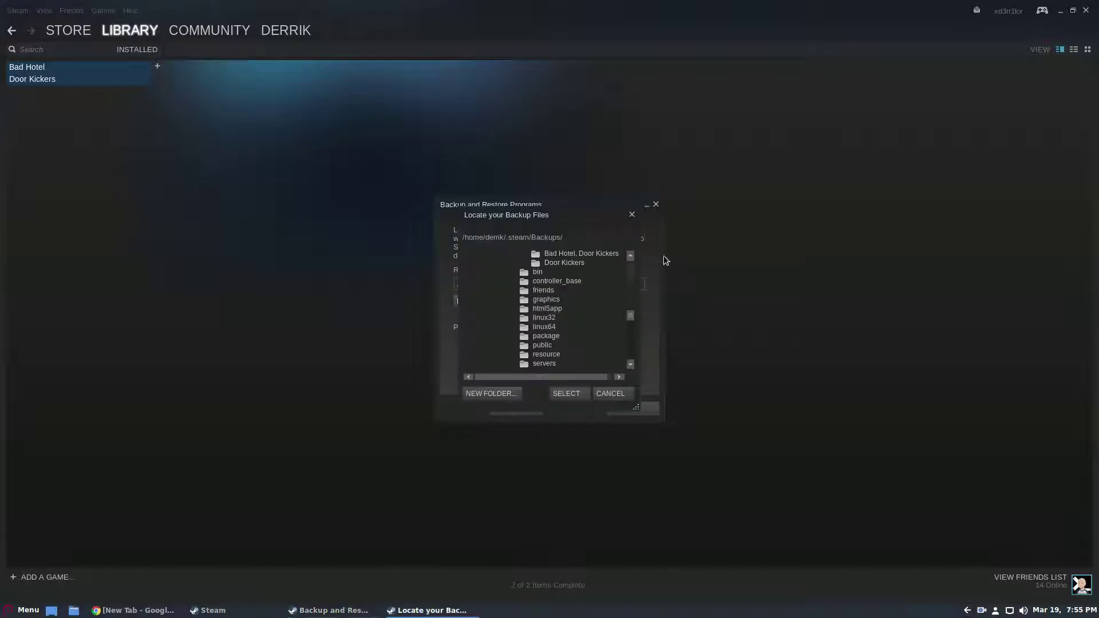
scroll(560, 324, "up", 5)
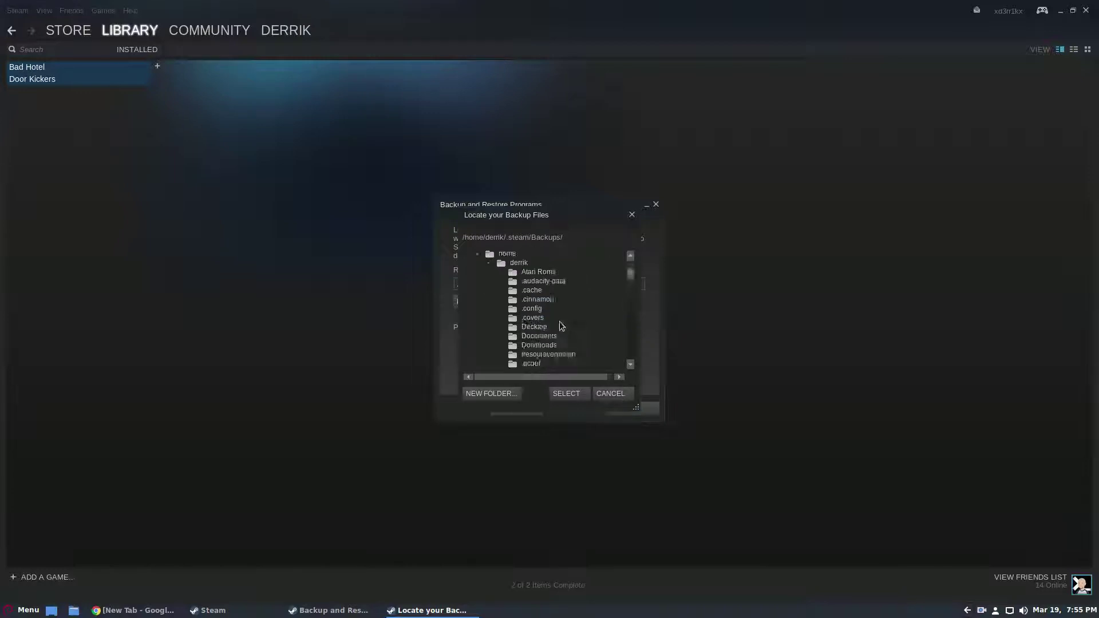
scroll(561, 325, "down", 5)
left_click(610, 393)
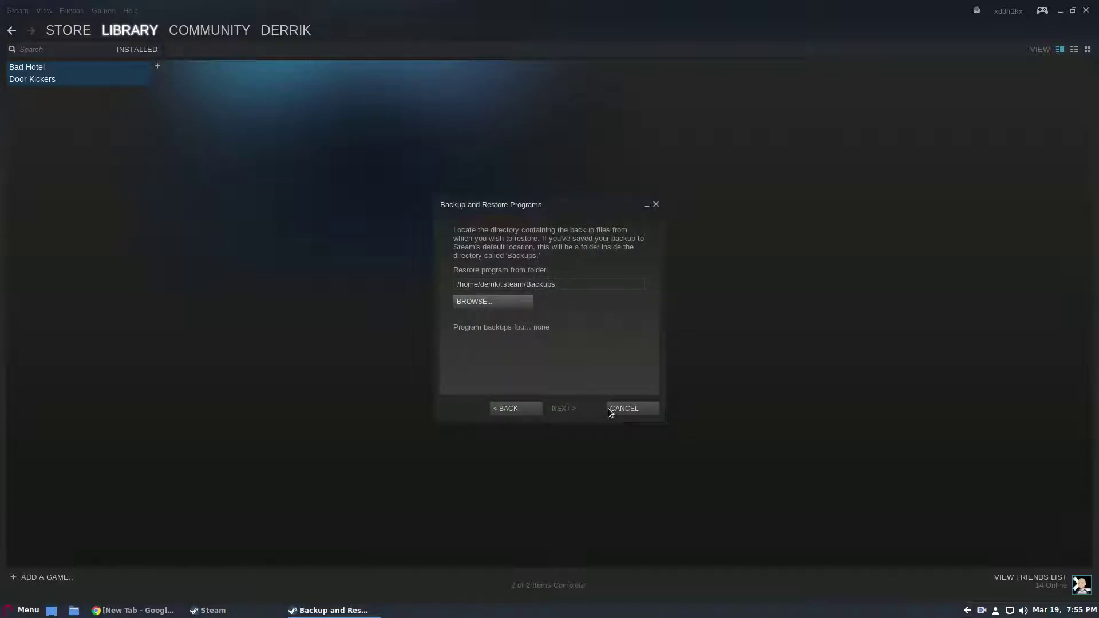
Restore both games from the "Bad Hotel, Door Kickers" folder inside Backups, and minimize the Steam window once done.
left_click(496, 305)
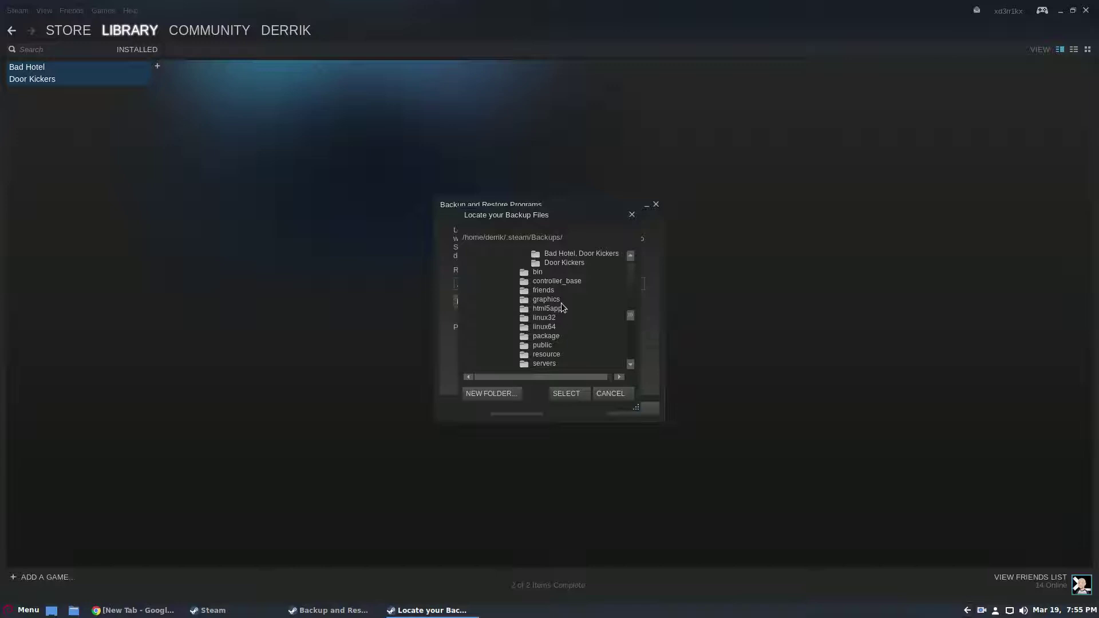
scroll(562, 312, "up", 3)
left_click(551, 331)
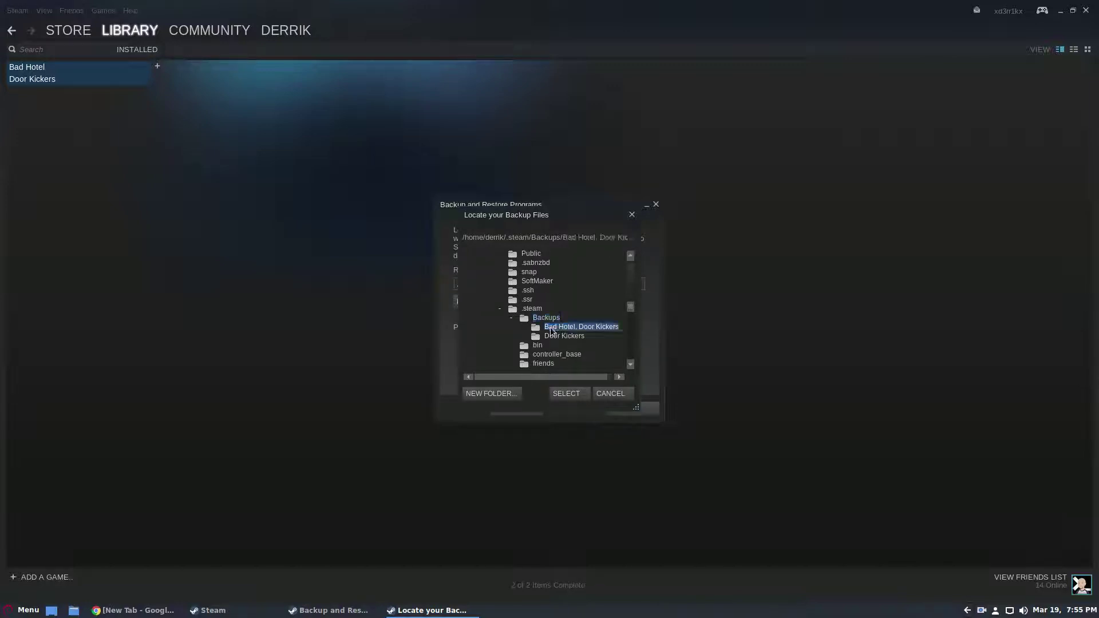
left_click(548, 318)
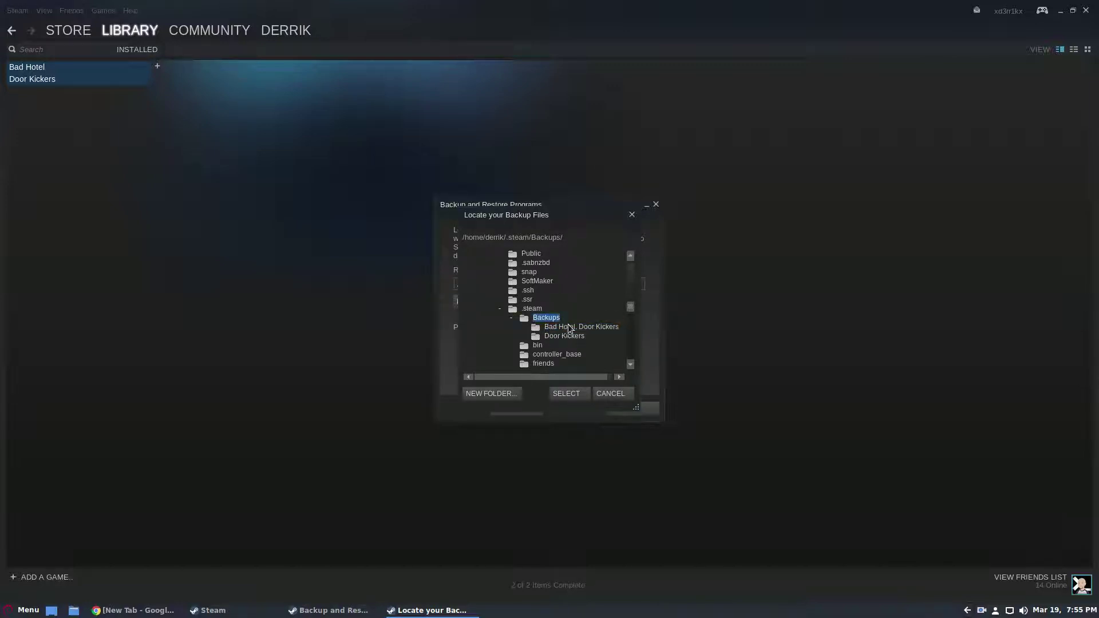
left_click(570, 328)
left_click(569, 394)
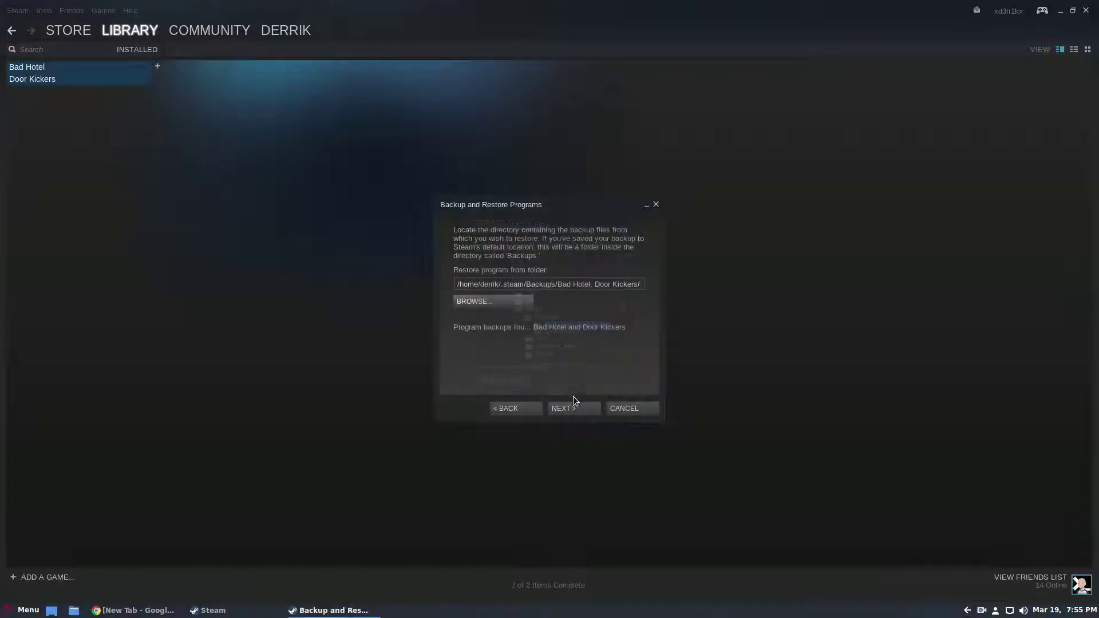
left_click(574, 407)
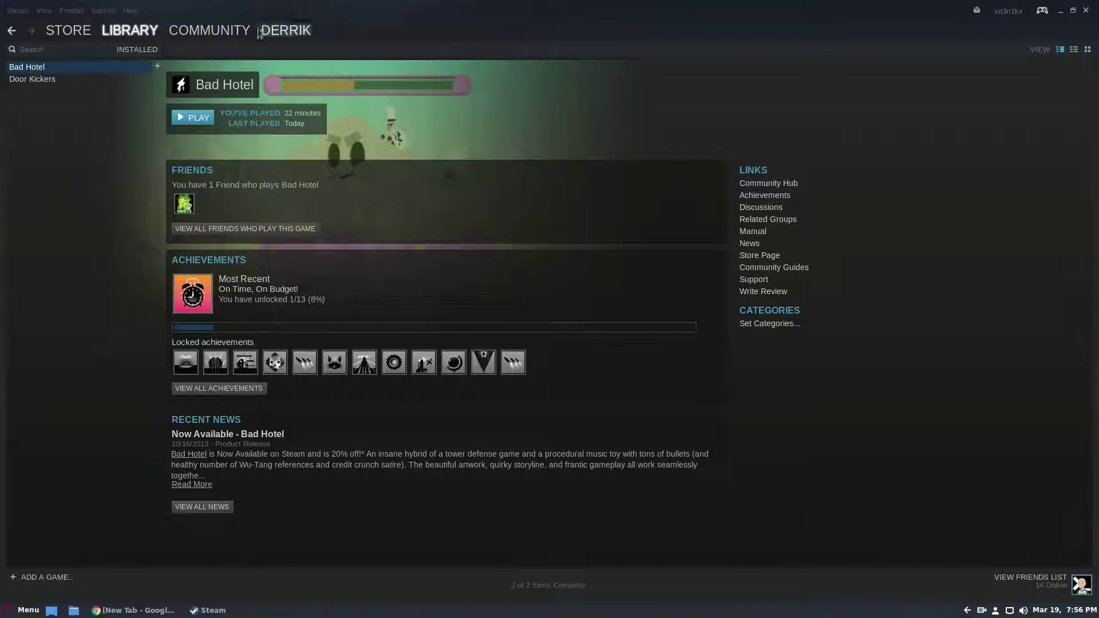
left_click(1060, 11)
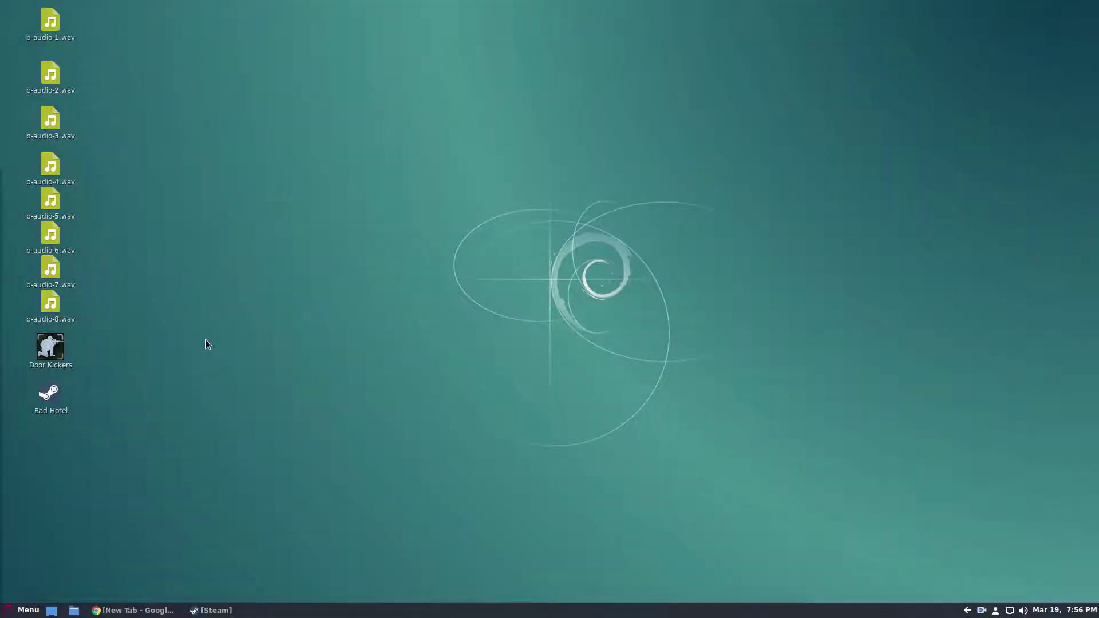